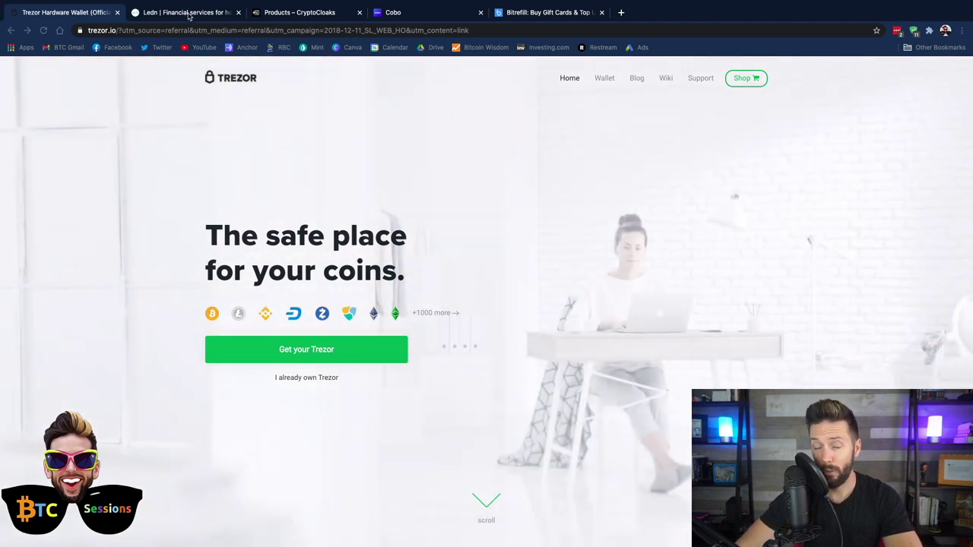
# Switch to the Ledn homepage and scroll through its loan and savings product cards.
pyautogui.click(186, 13)
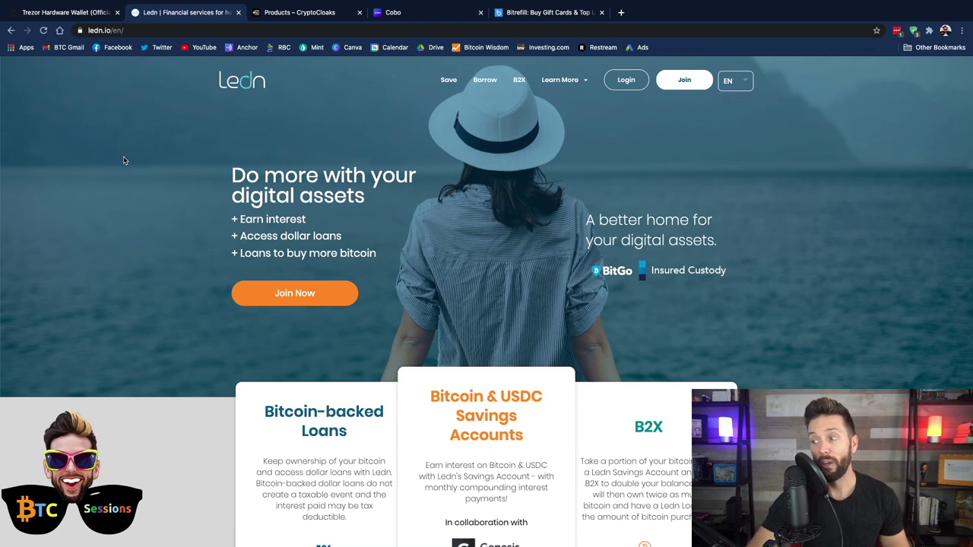
pyautogui.scroll(-3, 178, 323)
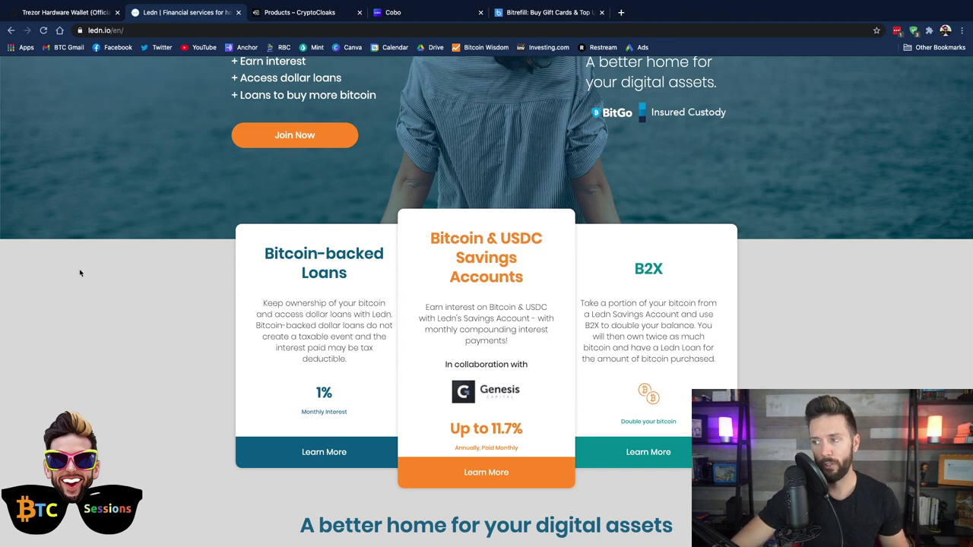
pyautogui.scroll(3, 81, 271)
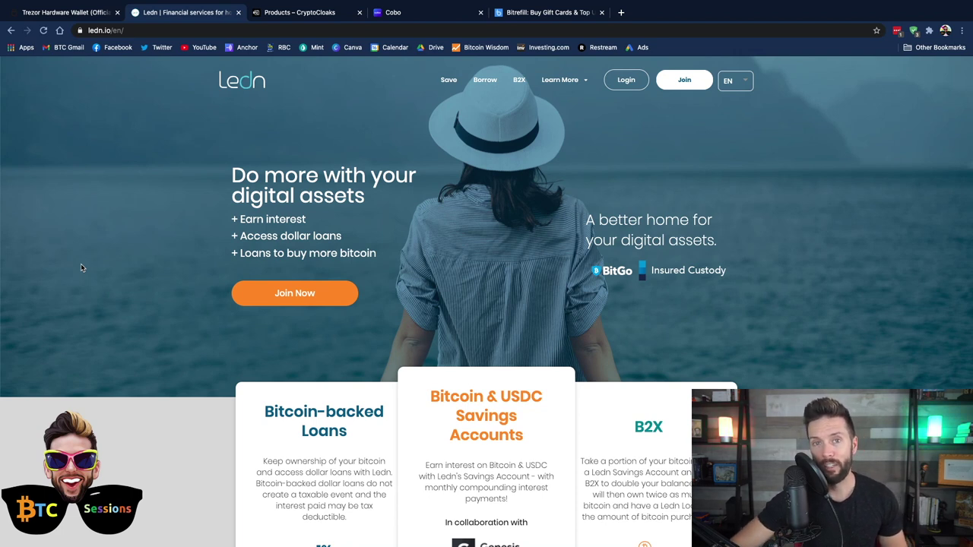
# Browse the CryptoCloaks shop grid, including Lightning Shell and Bitcoin Grenade, then return to top.
pyautogui.click(288, 13)
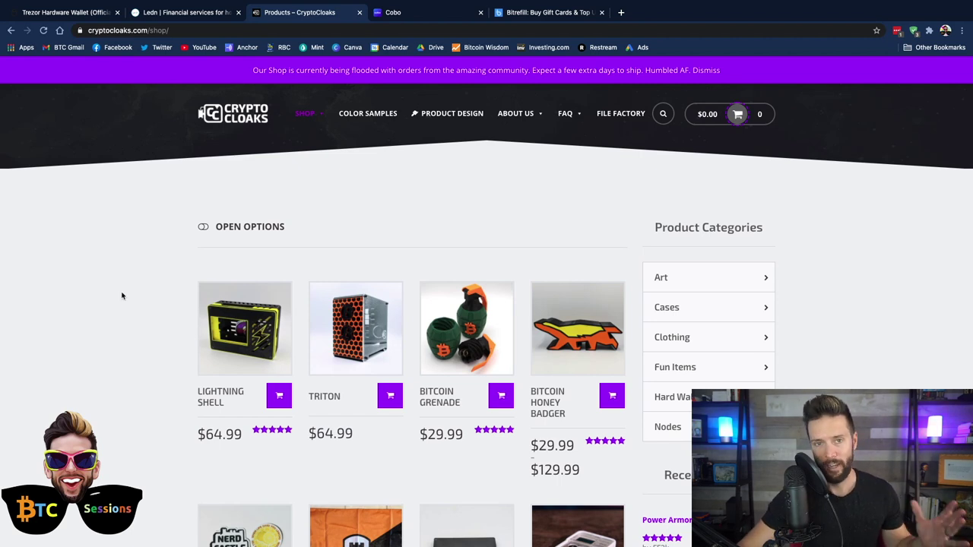
pyautogui.scroll(-1, 432, 307)
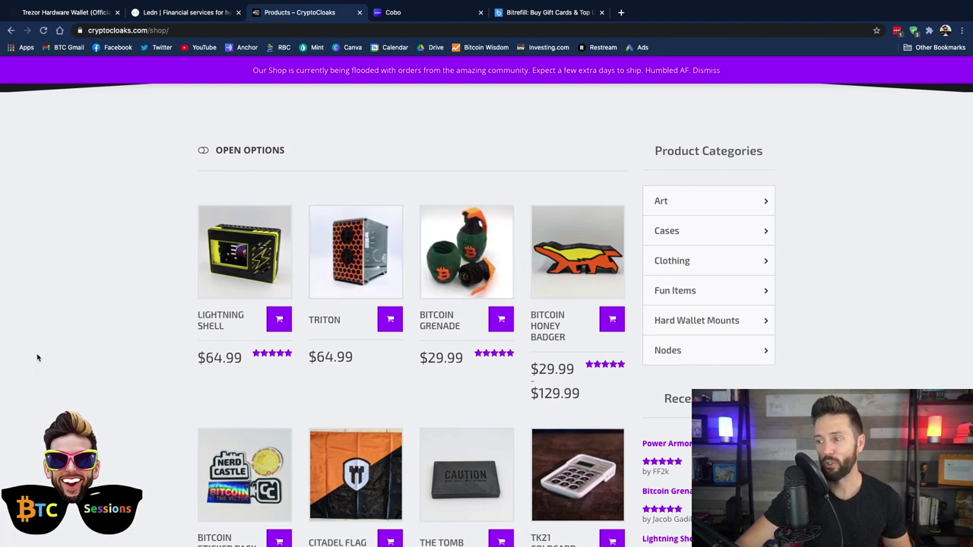
pyautogui.scroll(-4, 103, 378)
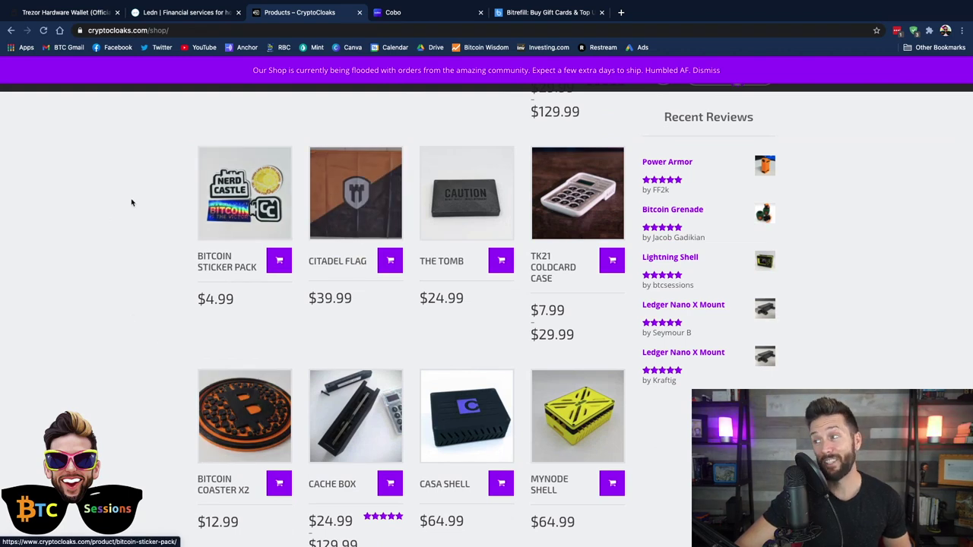
pyautogui.scroll(5, 131, 199)
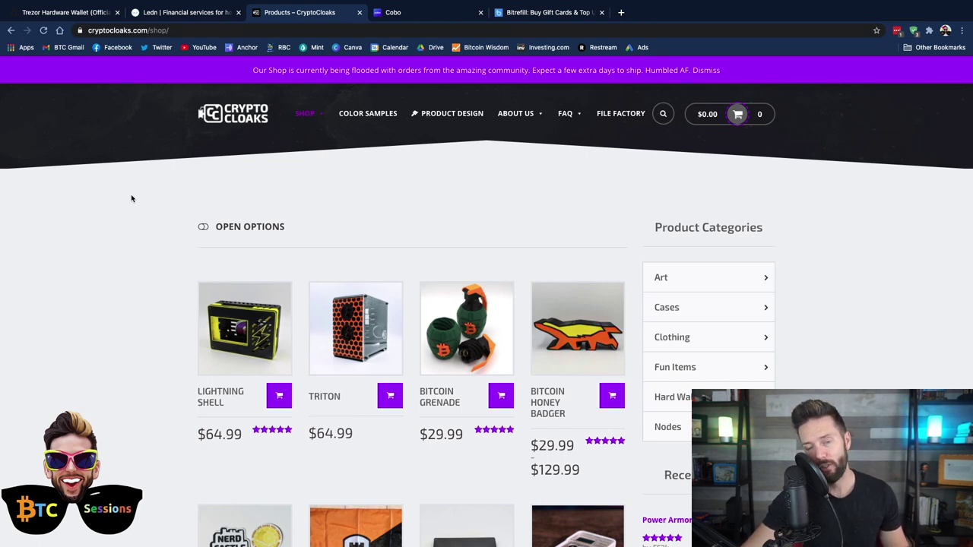
# Switch to the Cobo Vault air-gapped hardware wallet page.
pyautogui.click(432, 13)
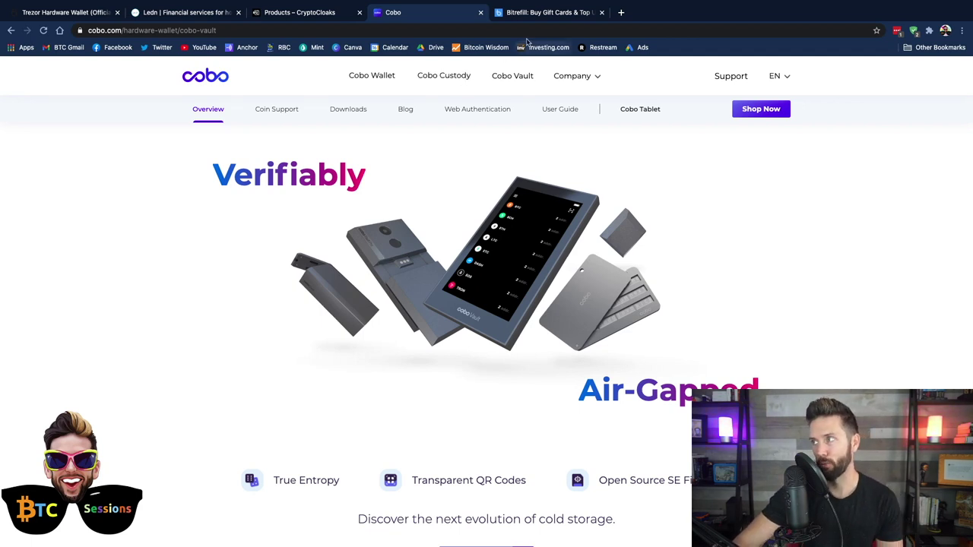
# Switch to the Bitrefill gift cards page.
pyautogui.click(526, 14)
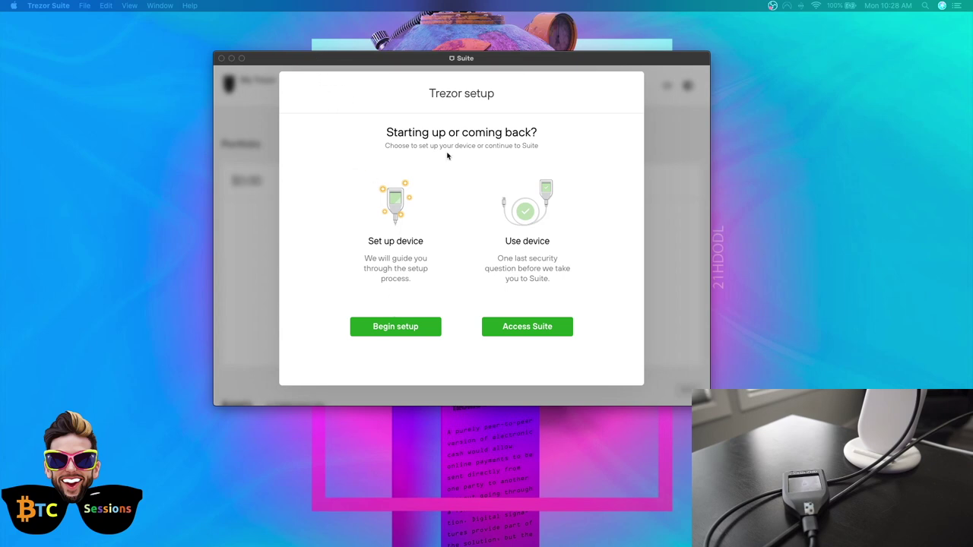
# Focus the Trezor Suite window and begin setting up the device.
pyautogui.click(363, 60)
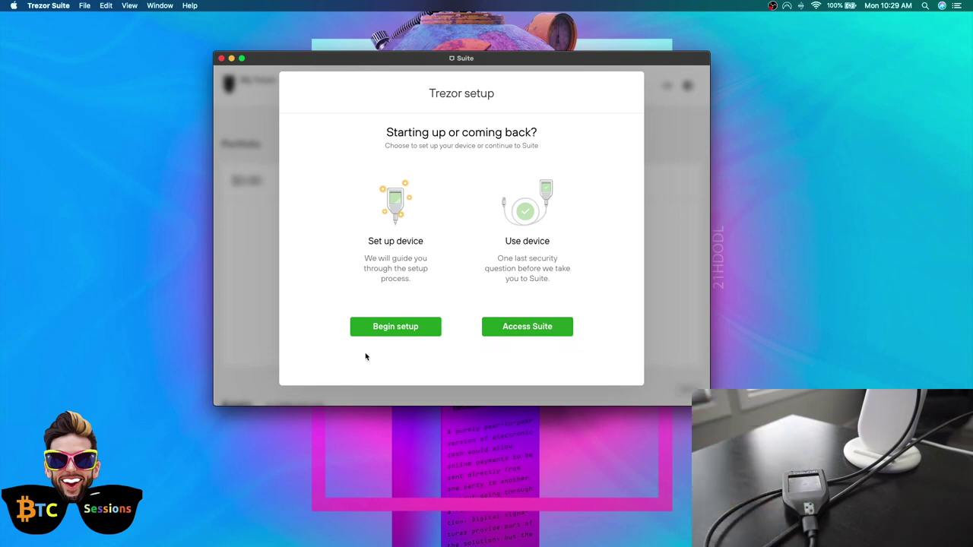
pyautogui.click(385, 327)
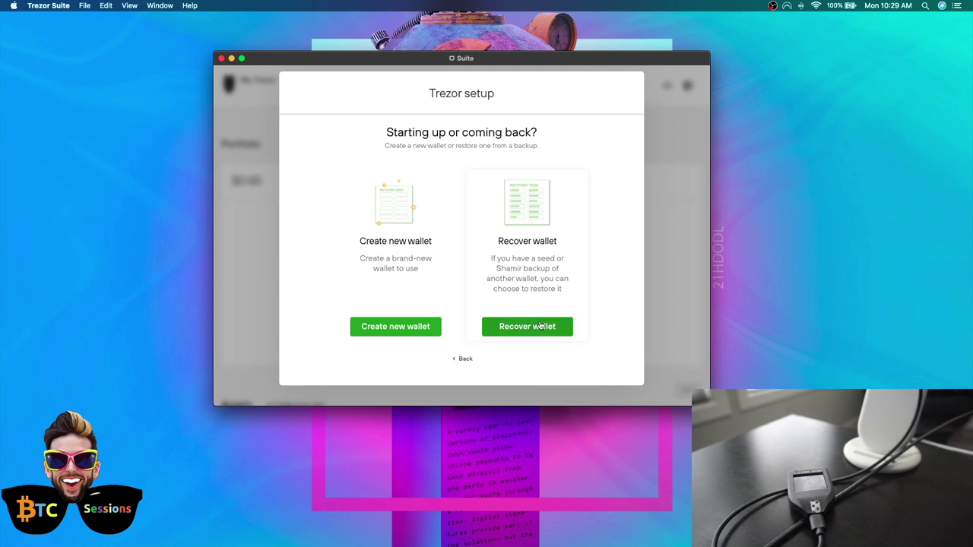
# Choose Create new wallet, pass the genuine-device and seal checks, reaching firmware 2.3.4 ready.
pyautogui.click(375, 327)
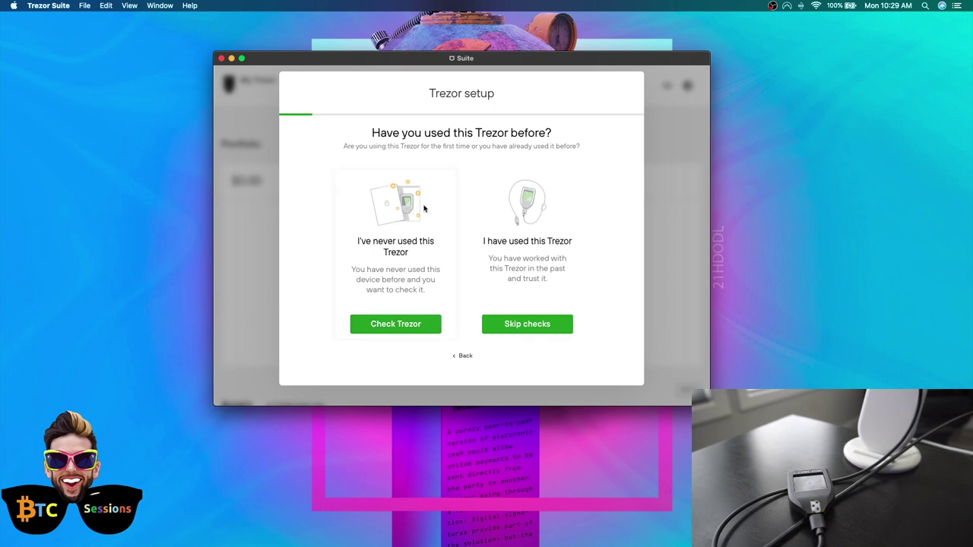
pyautogui.click(379, 327)
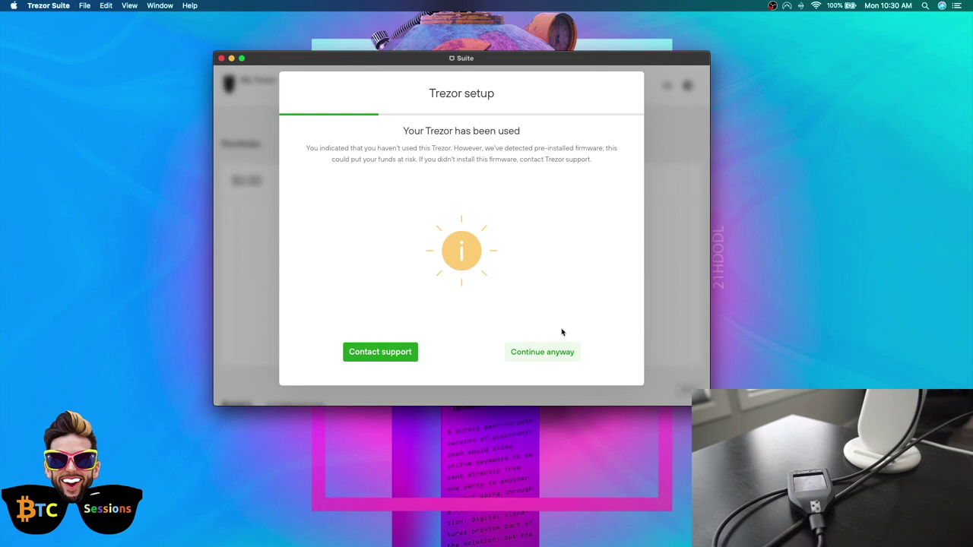
pyautogui.click(544, 355)
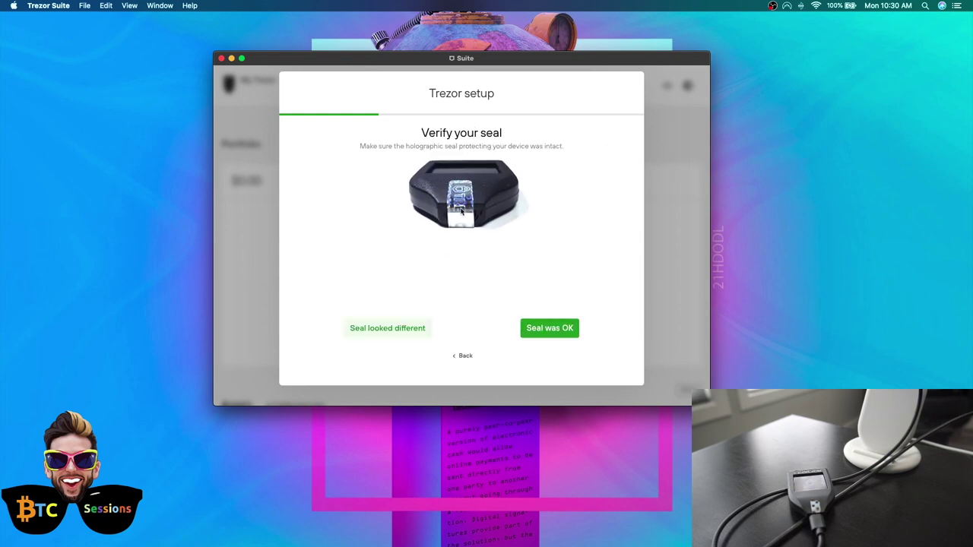
pyautogui.click(542, 327)
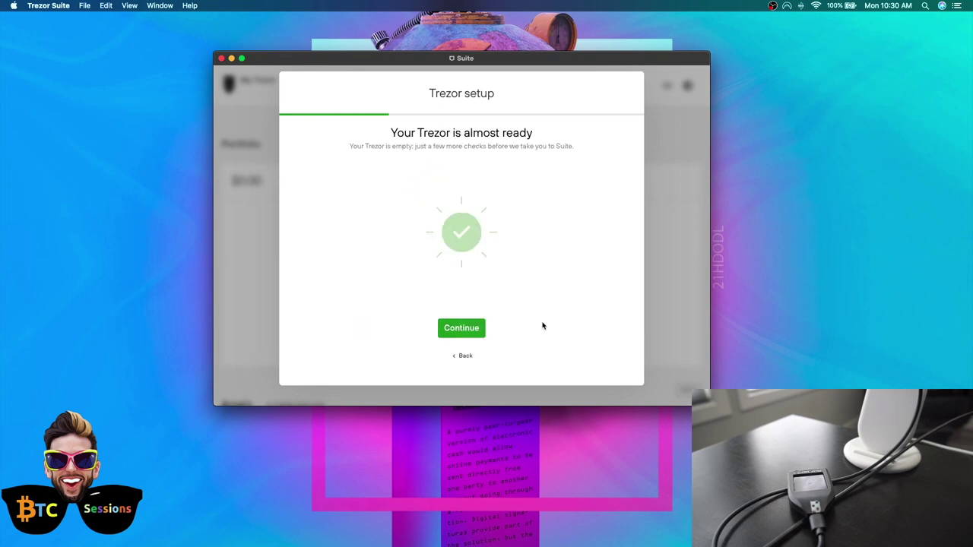
pyautogui.click(462, 330)
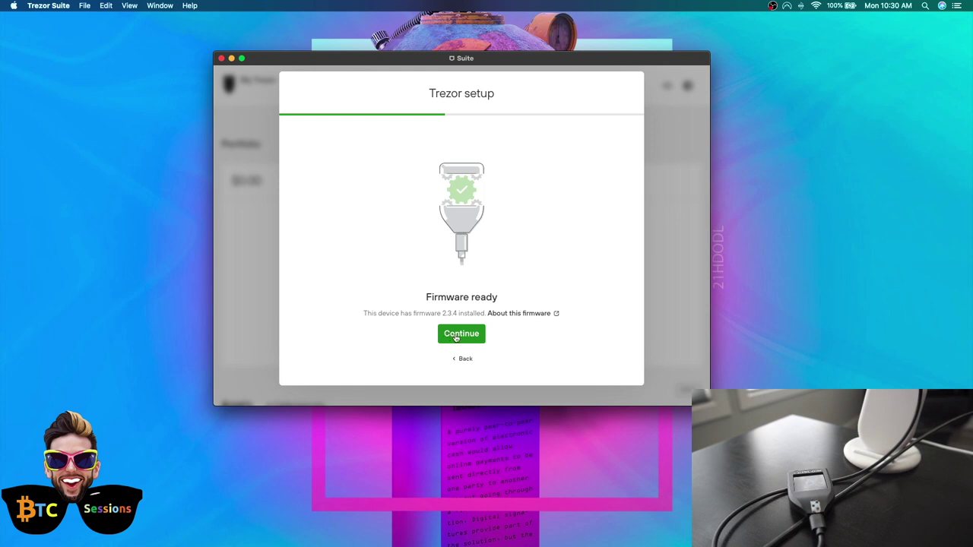
# Continue past Firmware ready to the wallet backup type selection.
pyautogui.click(456, 338)
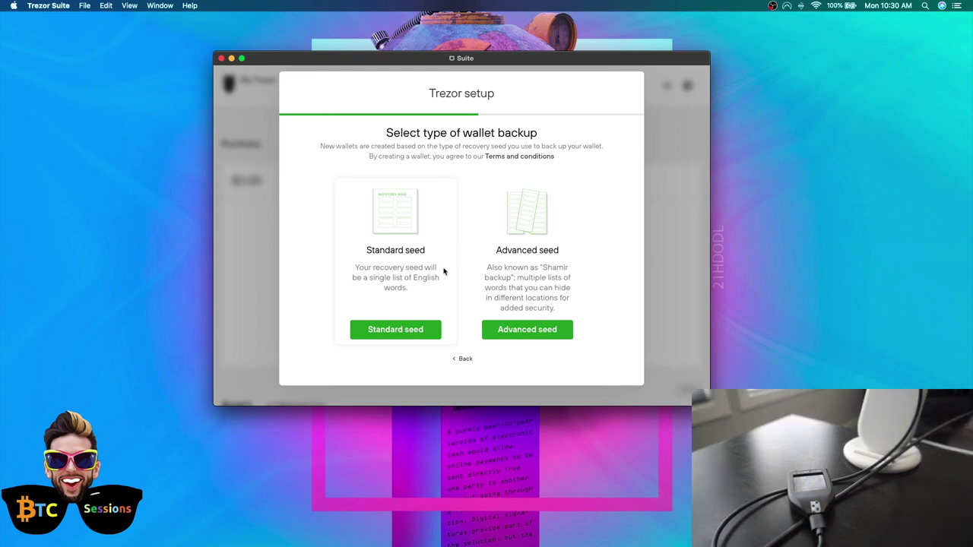
# Choose a Standard single-list recovery seed for the new wallet.
pyautogui.click(375, 333)
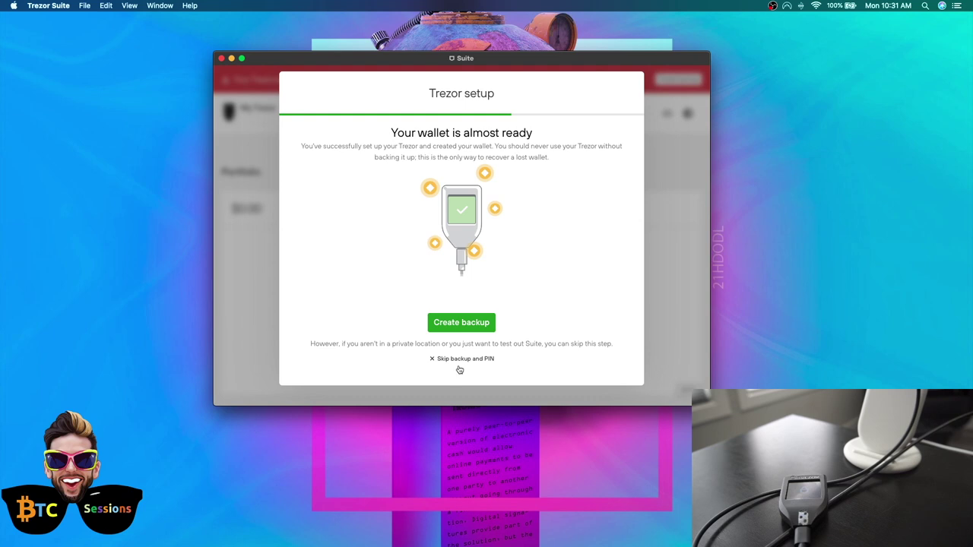
# Open Create backup and tick the enough-time, private-space and responsibility acknowledgements.
pyautogui.click(449, 322)
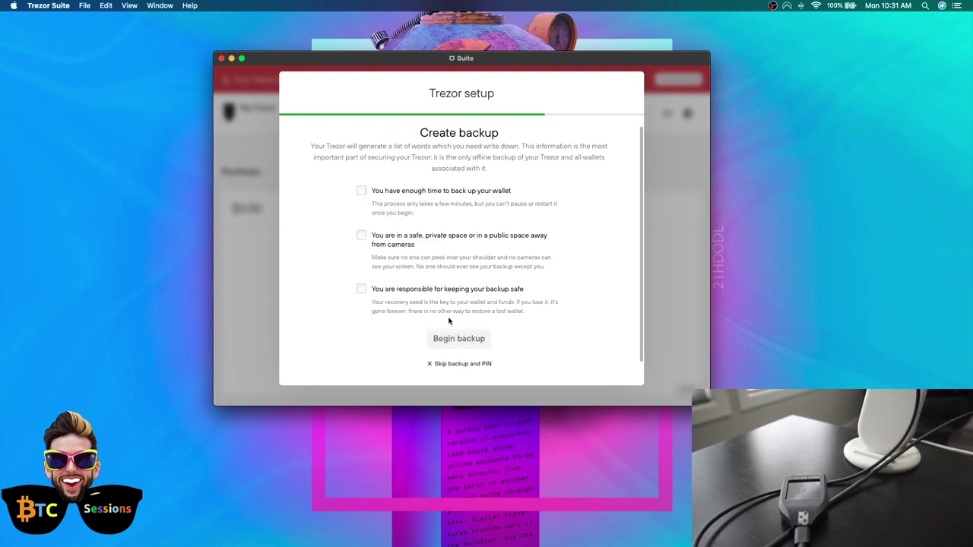
pyautogui.click(361, 191)
pyautogui.click(362, 238)
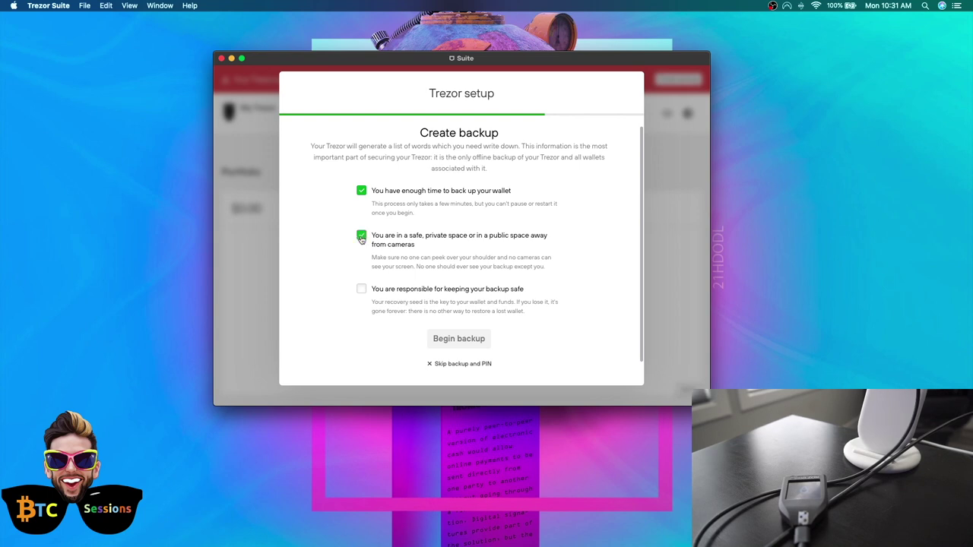
pyautogui.click(362, 290)
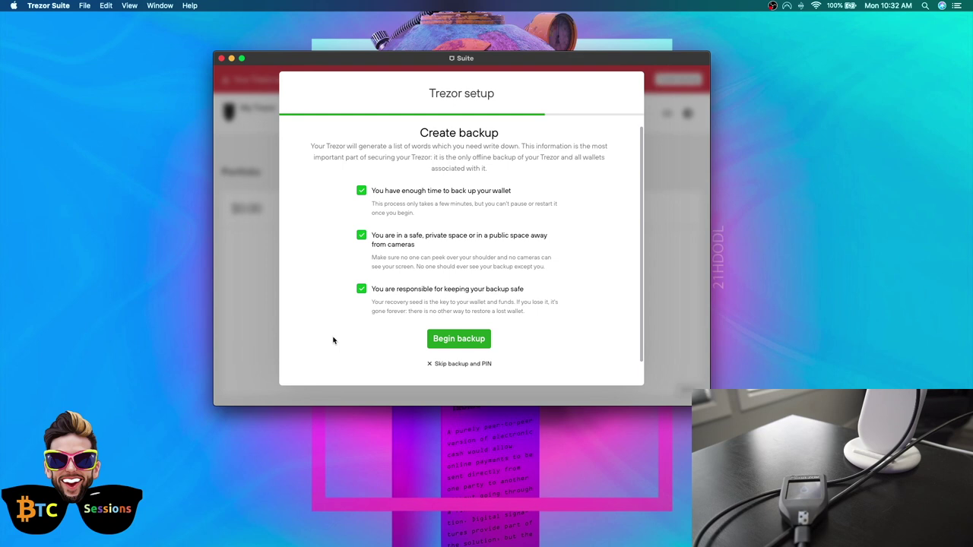
# Begin the backup and write down the recovery seed on the Trezor until Backup completed.
pyautogui.click(452, 339)
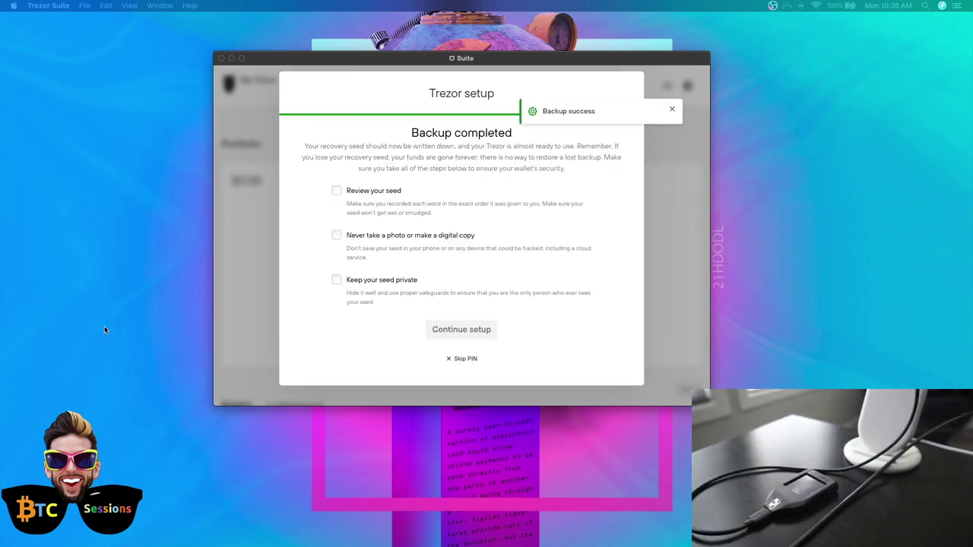
# Tick the Review your seed, Never take a photo and Keep your seed private reminders, then continue.
pyautogui.click(338, 194)
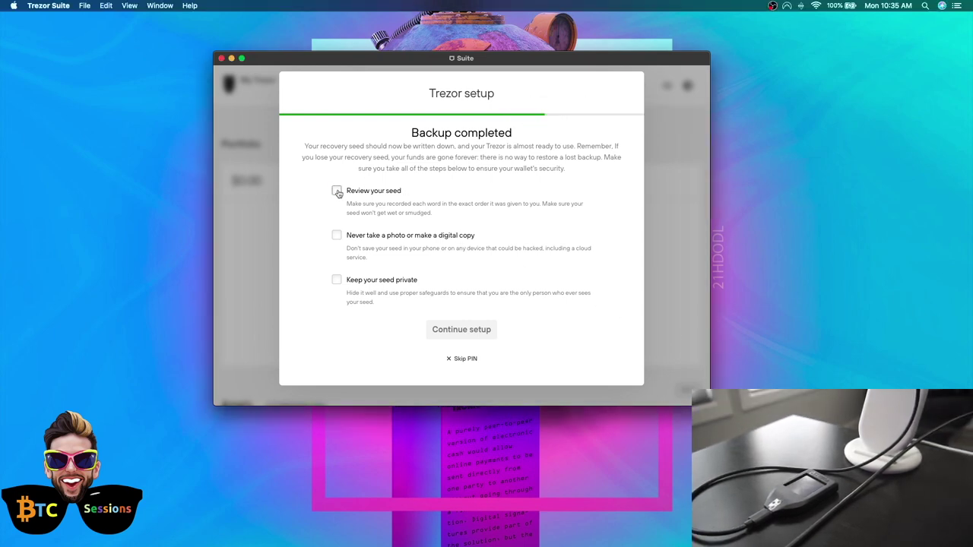
pyautogui.click(336, 191)
pyautogui.click(339, 238)
pyautogui.click(340, 281)
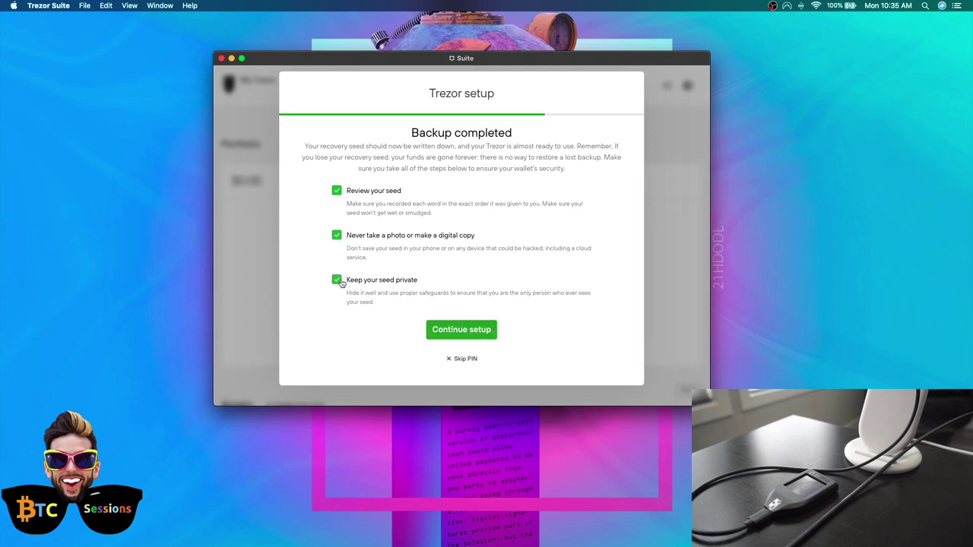
pyautogui.click(460, 333)
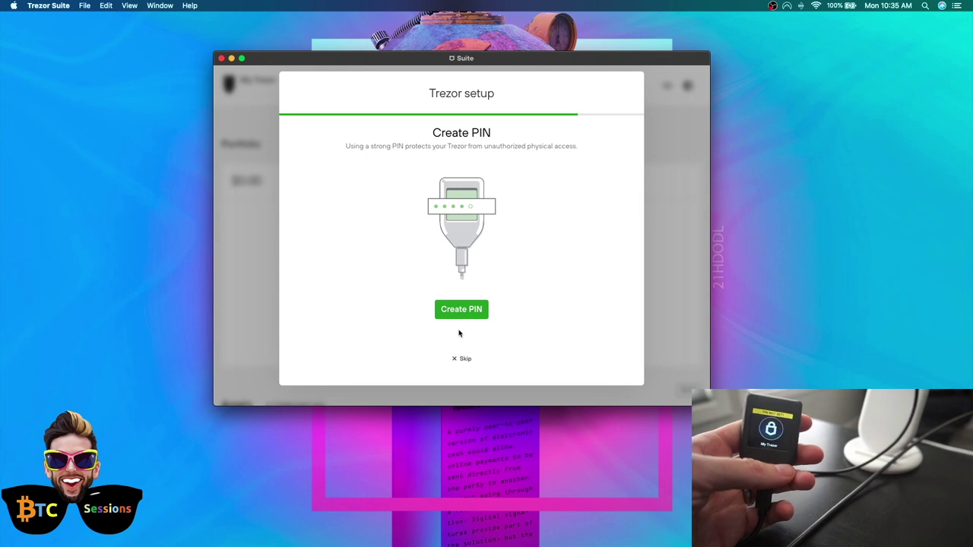
# Start Create PIN and set a new PIN on the Trezor device, entered twice.
pyautogui.click(461, 309)
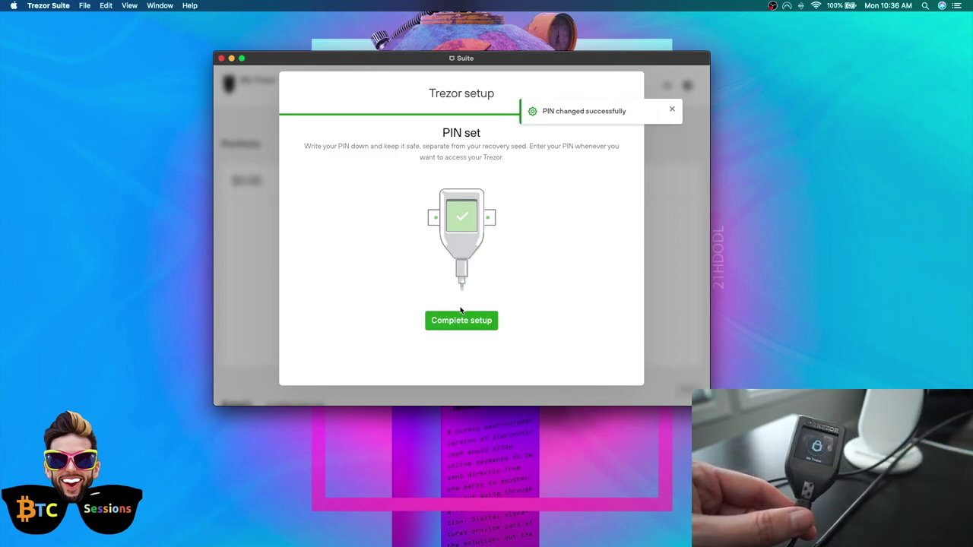
# Complete setup and enter Suite to reach the $0.00 portfolio Dashboard.
pyautogui.click(461, 320)
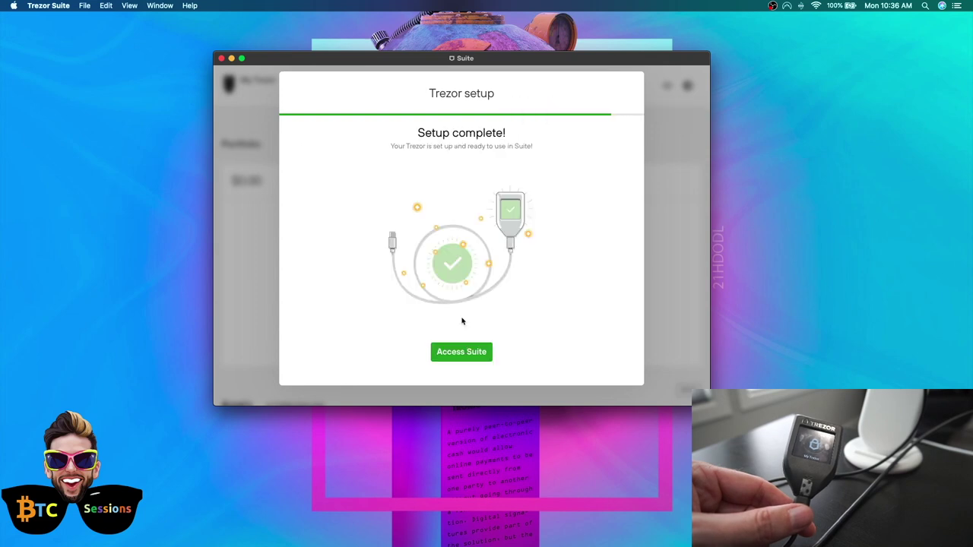
pyautogui.click(460, 355)
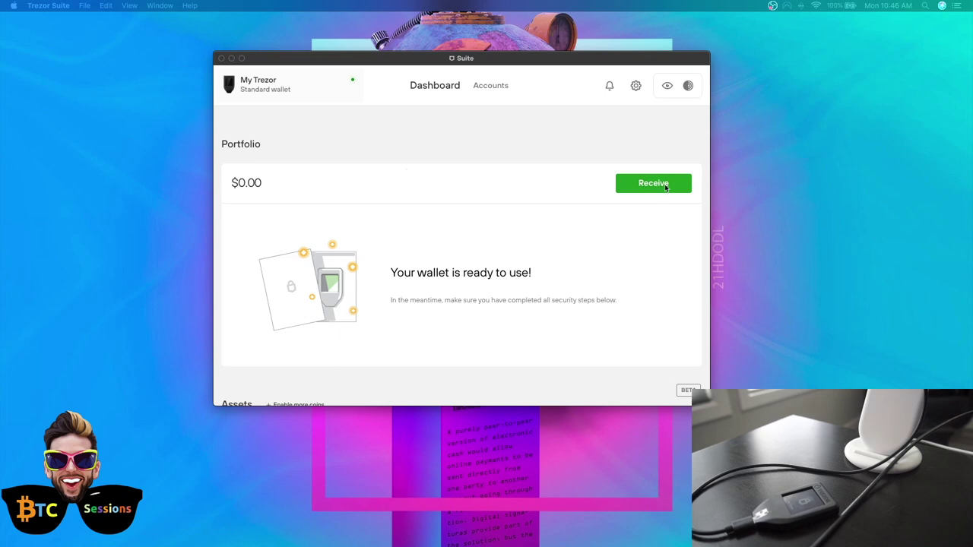
pyautogui.click(414, 160)
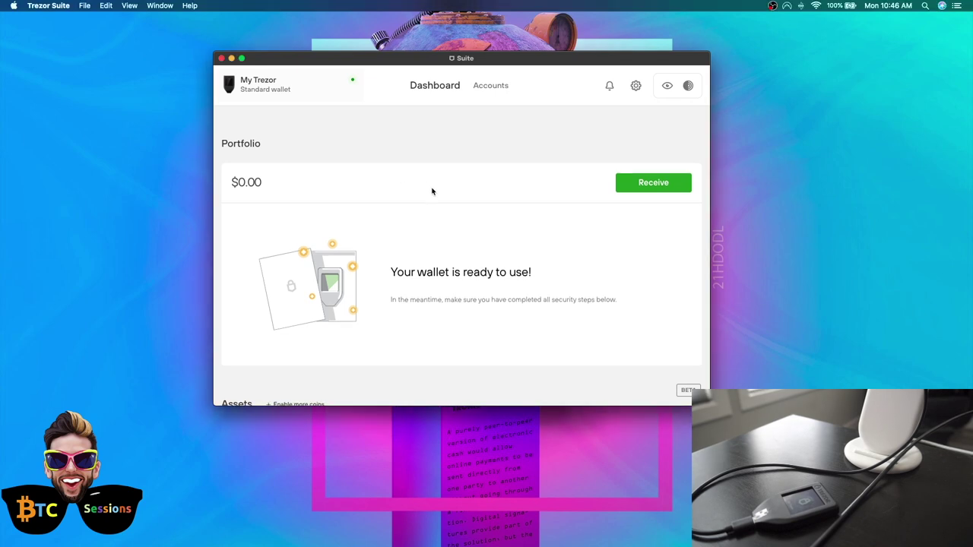
pyautogui.scroll(-5, 432, 190)
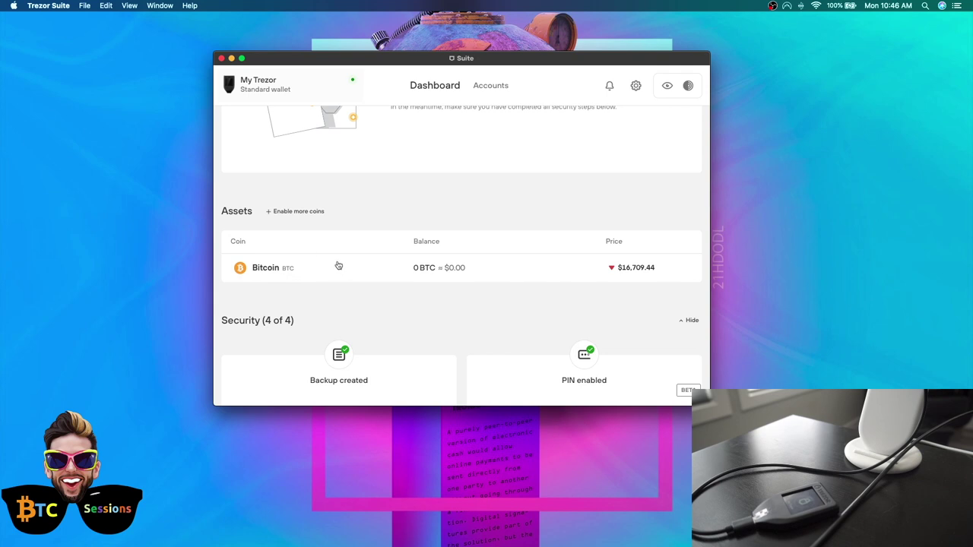
pyautogui.click(279, 213)
pyautogui.scroll(-10, 363, 284)
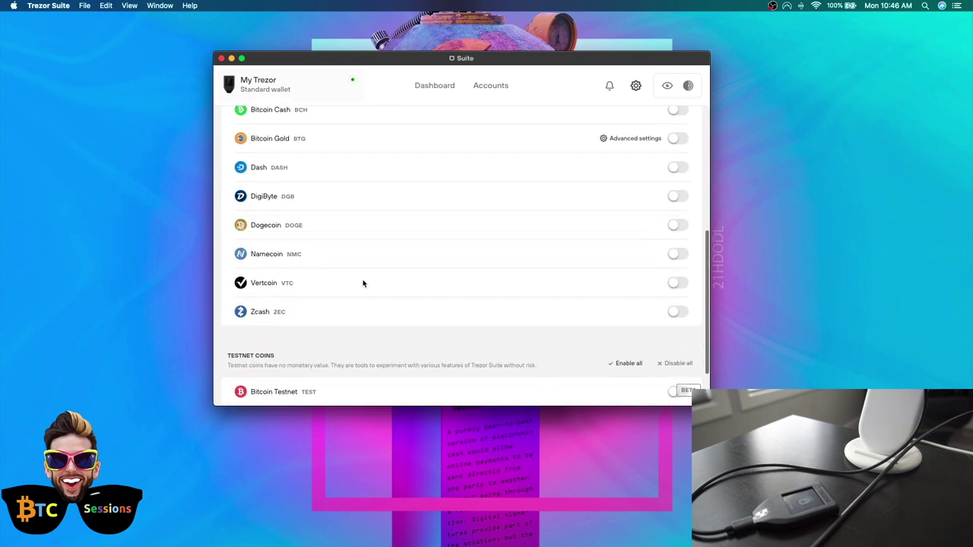
pyautogui.scroll(10, 363, 283)
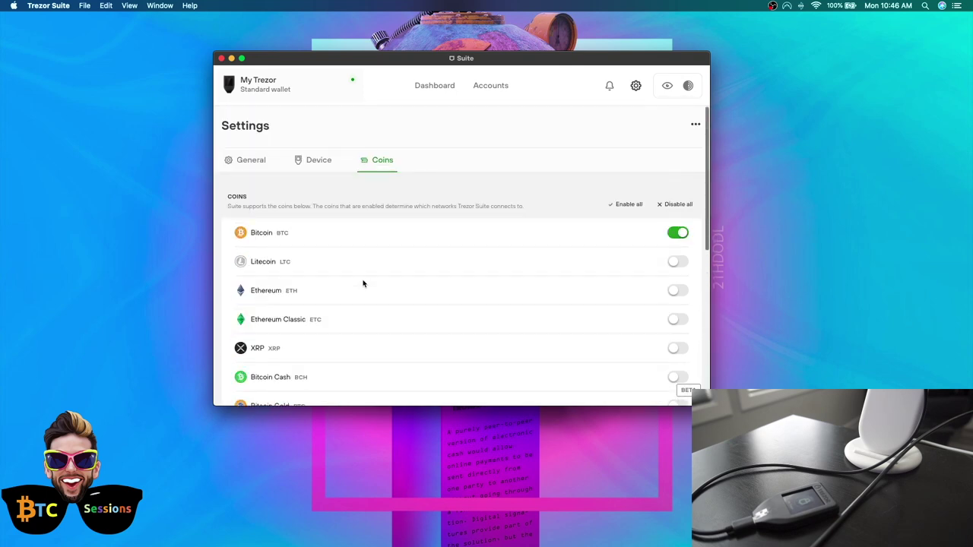
pyautogui.click(434, 86)
pyautogui.scroll(-4, 458, 268)
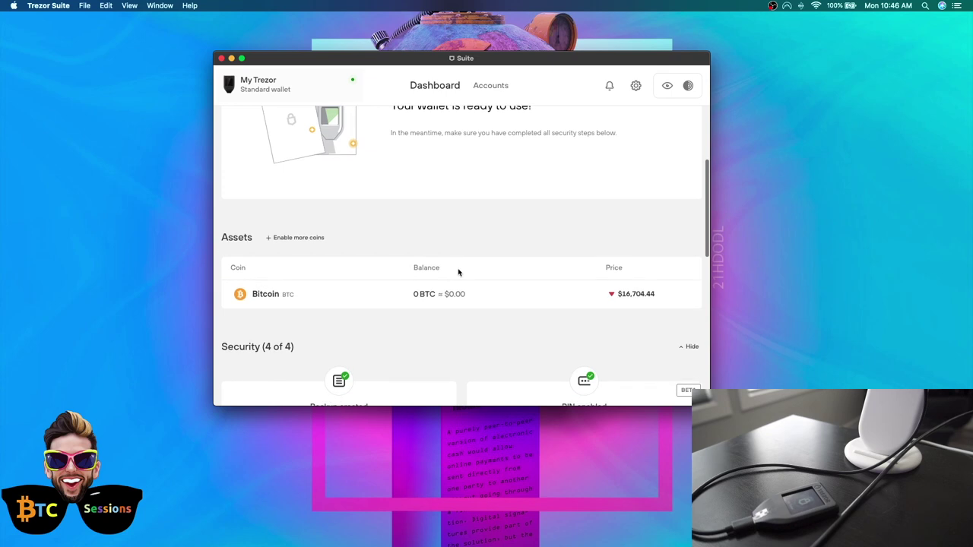
pyautogui.scroll(-5, 458, 270)
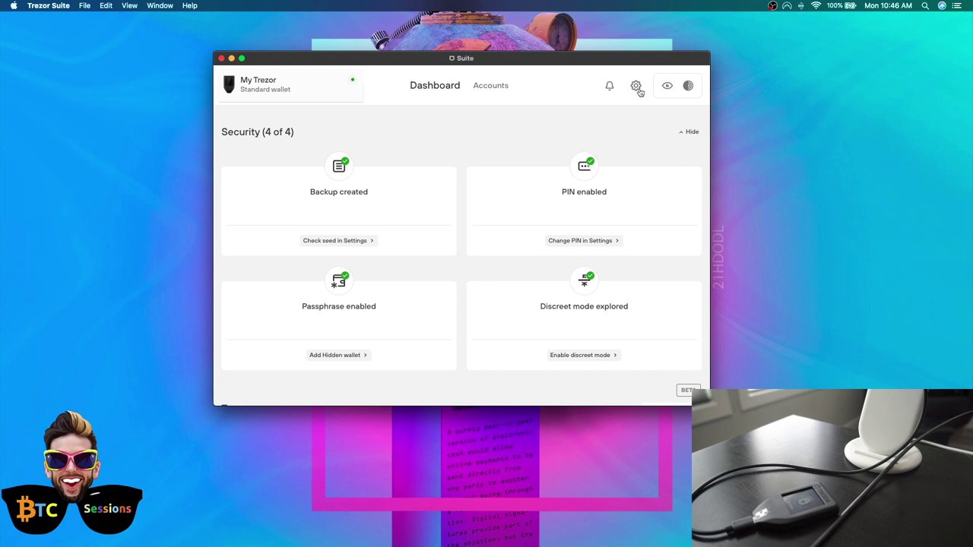
pyautogui.click(668, 87)
pyautogui.scroll(5, 587, 211)
pyautogui.moveTo(241, 186)
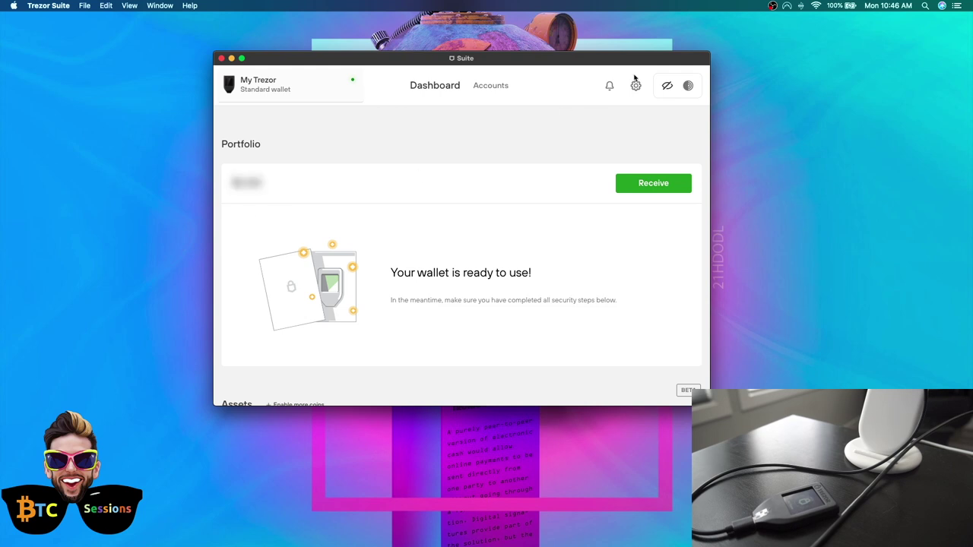
pyautogui.click(667, 86)
pyautogui.scroll(-10, 513, 240)
pyautogui.scroll(-5, 513, 241)
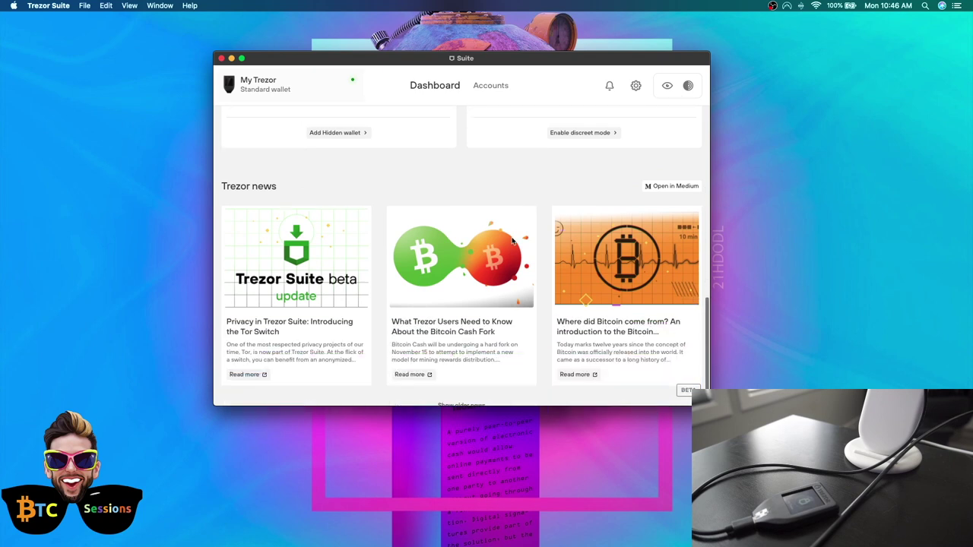
pyautogui.scroll(15, 512, 241)
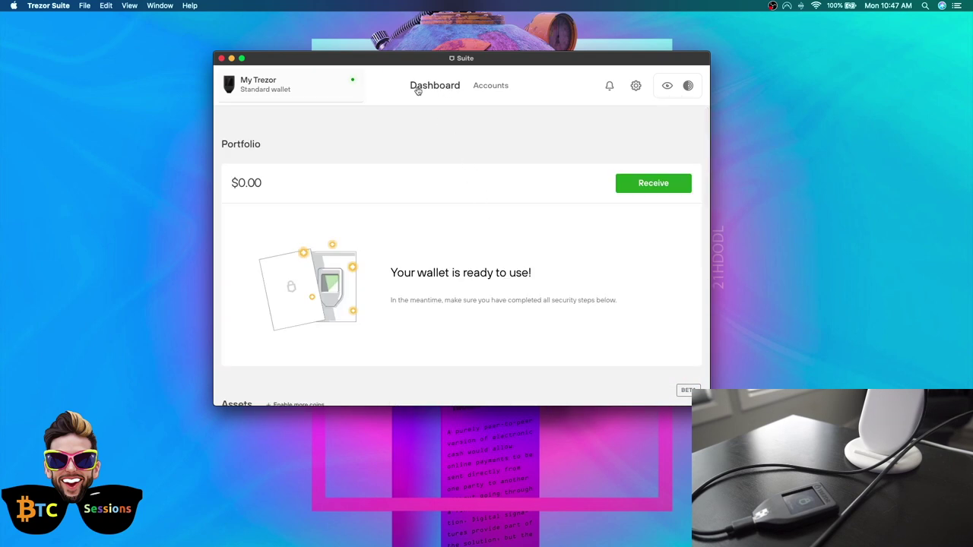
# Switch to Accounts to view Bitcoin #1 with 0 BTC and no transactions.
pyautogui.click(494, 88)
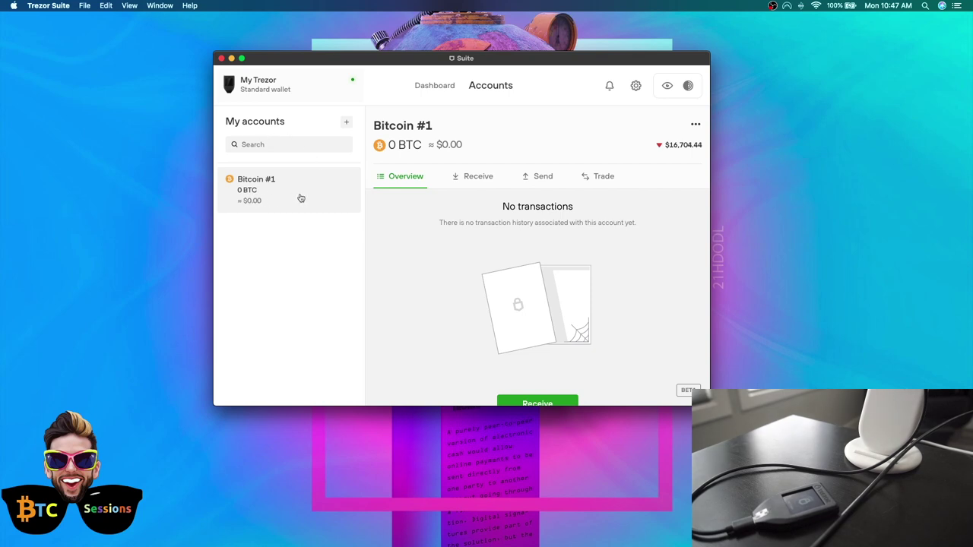
pyautogui.click(346, 125)
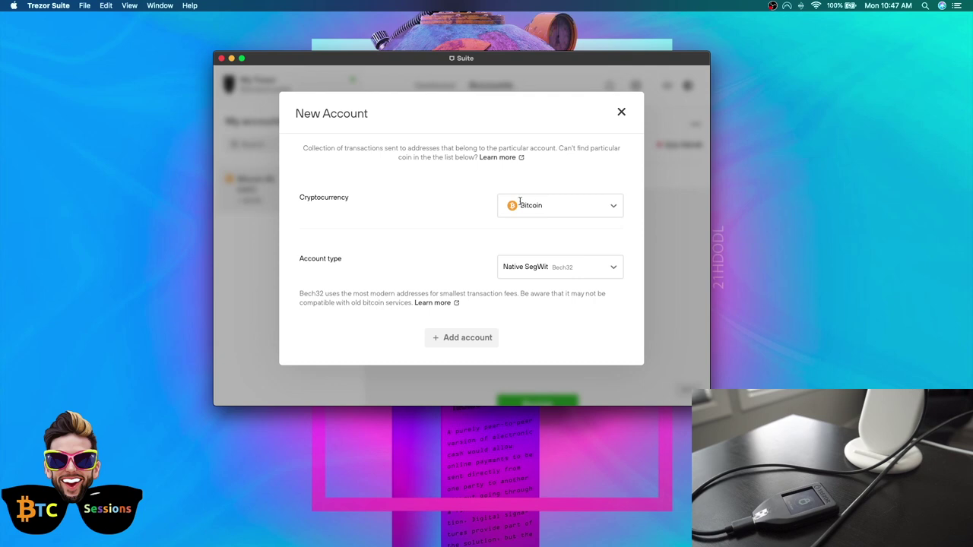
pyautogui.click(613, 209)
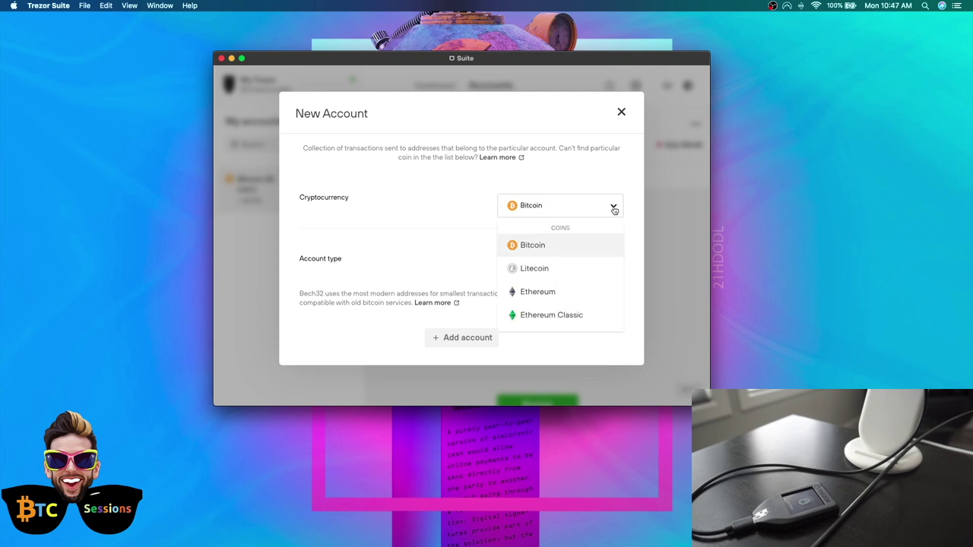
pyautogui.click(530, 246)
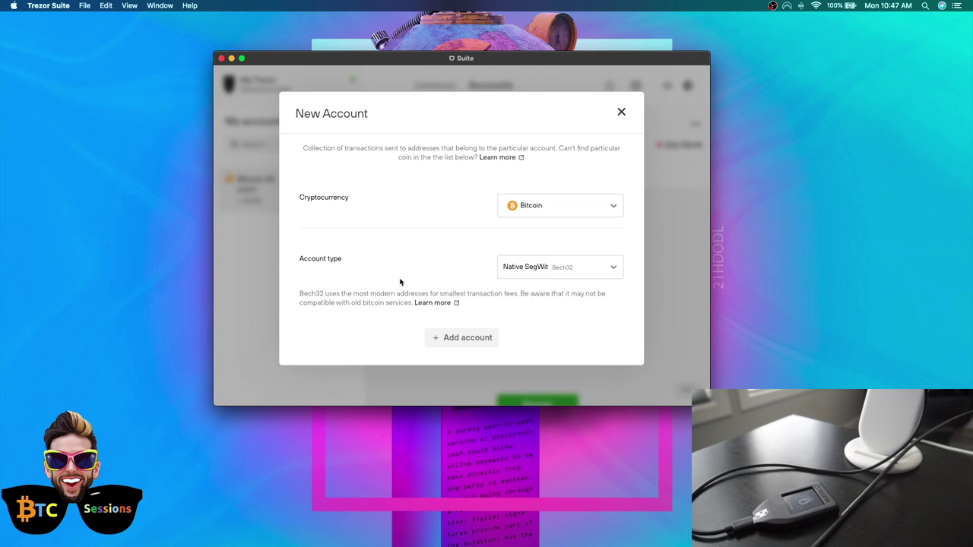
pyautogui.click(612, 269)
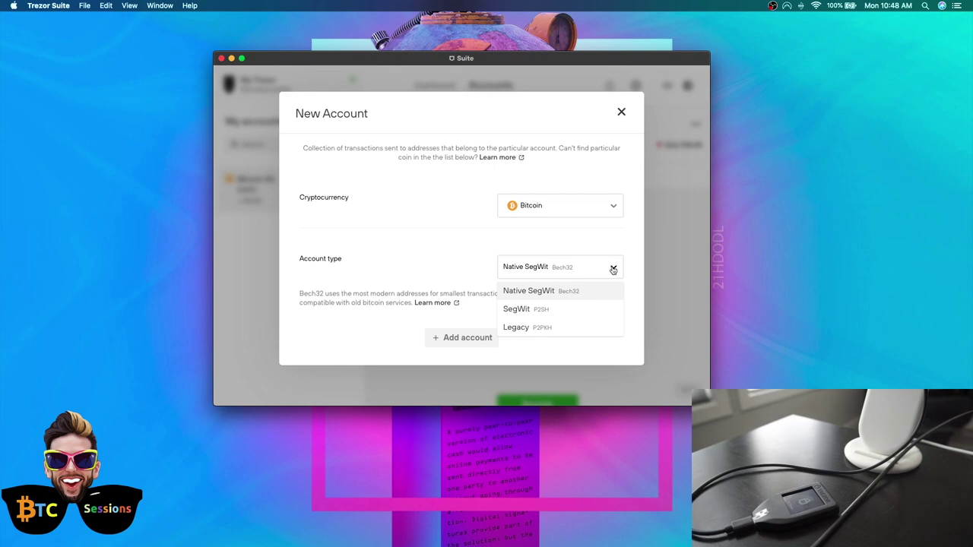
pyautogui.click(613, 270)
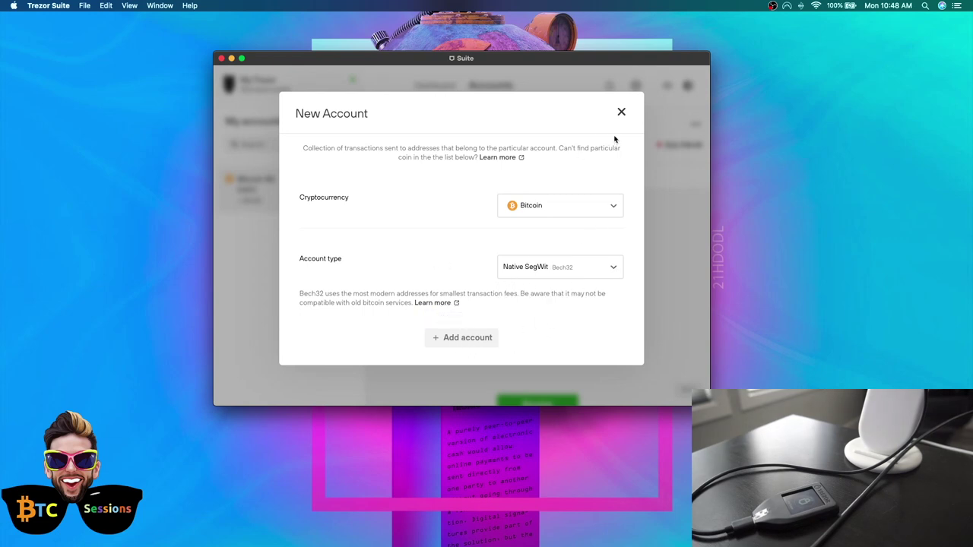
# Close the New Account form, glance at the Bitcoin #1 Trade buy page, then return to Dashboard.
pyautogui.click(621, 112)
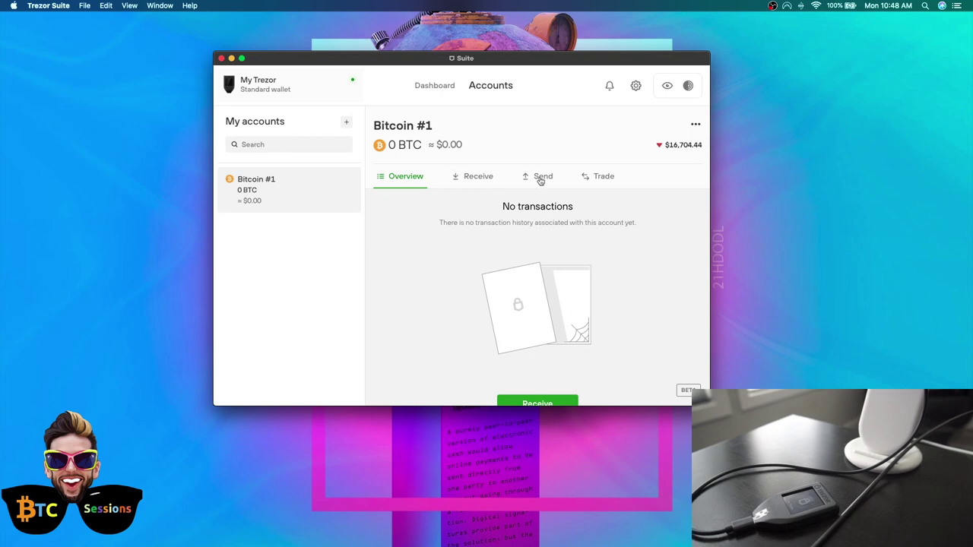
pyautogui.click(606, 179)
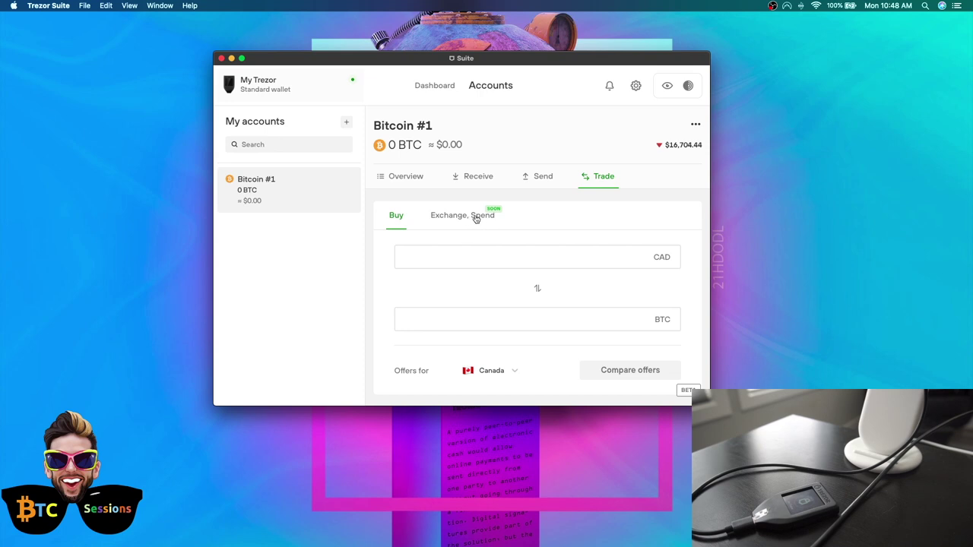
pyautogui.click(397, 183)
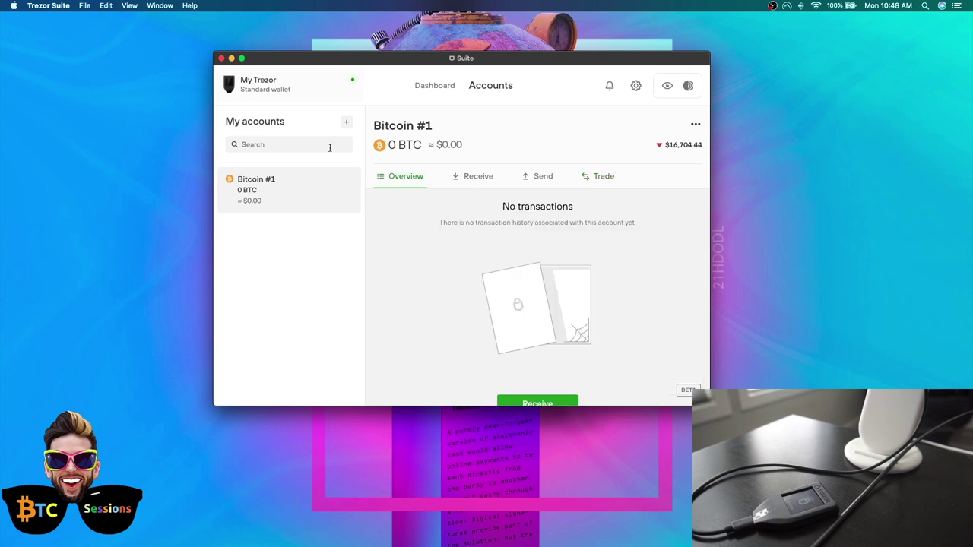
pyautogui.click(427, 87)
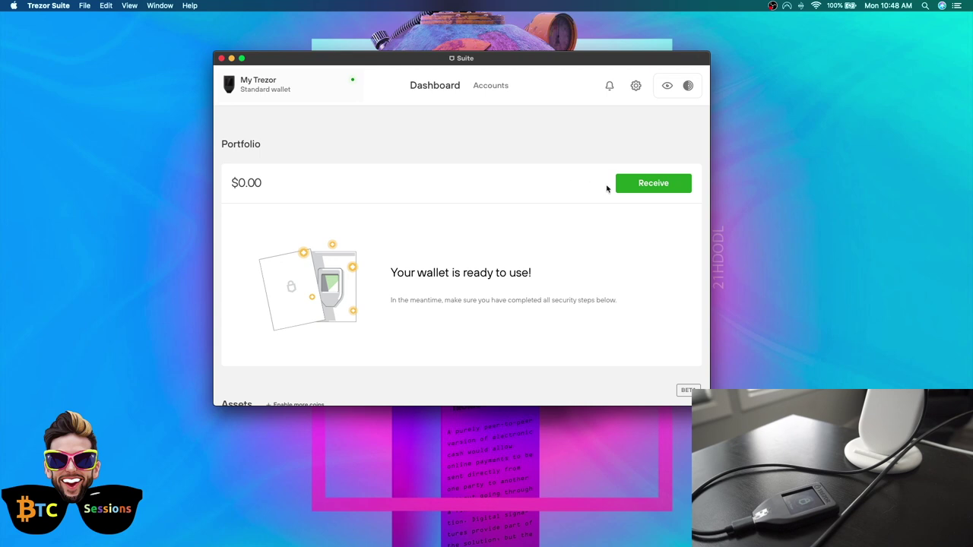
# Use the Dashboard's Receive button to open the Bitcoin #1 Receive tab.
pyautogui.click(641, 185)
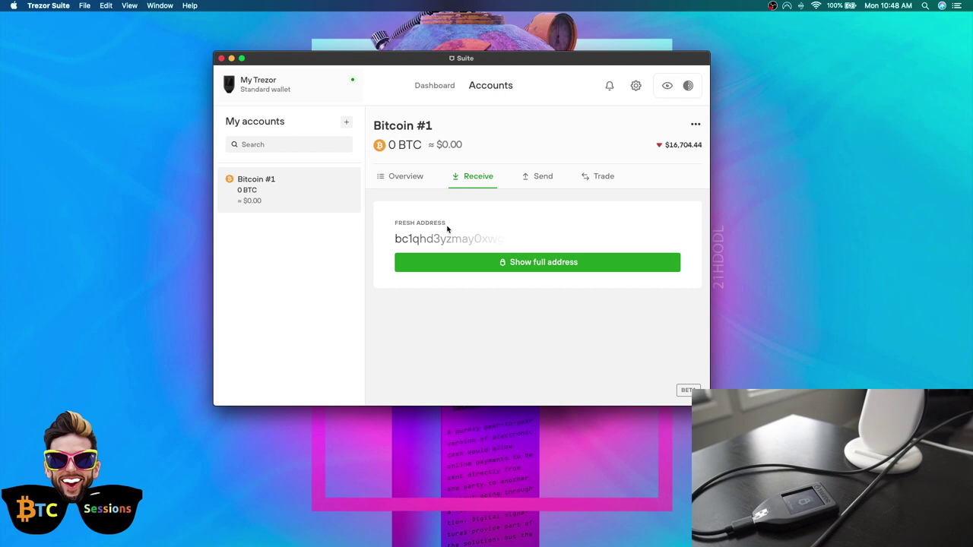
# Reveal the full receiving address with QR code, confirm on the Trezor, and select the address.
pyautogui.click(537, 264)
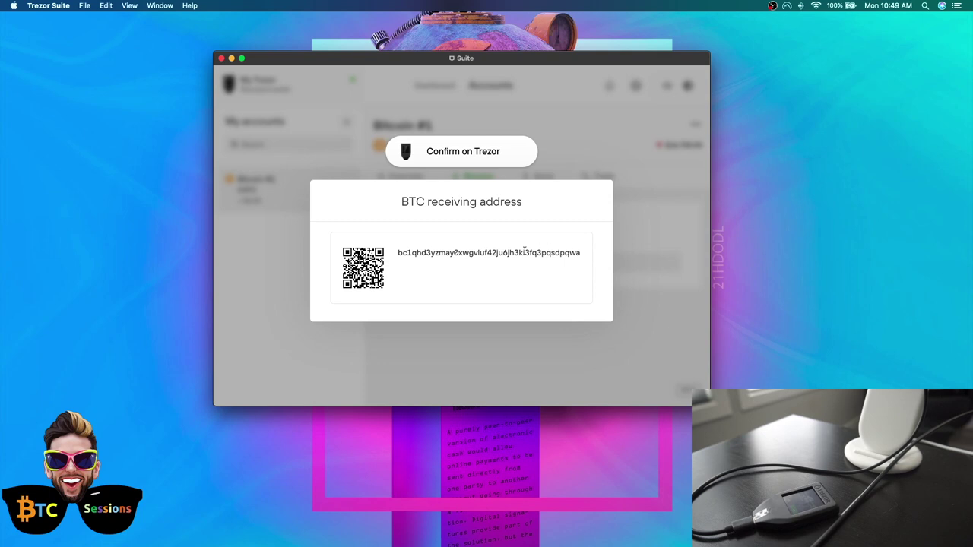
pyautogui.doubleClick(476, 252)
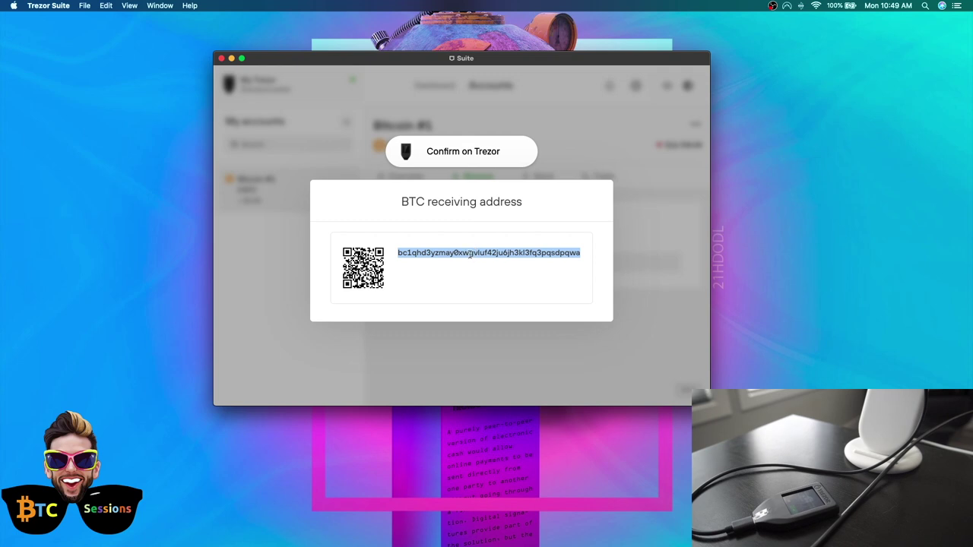
pyautogui.click(463, 271)
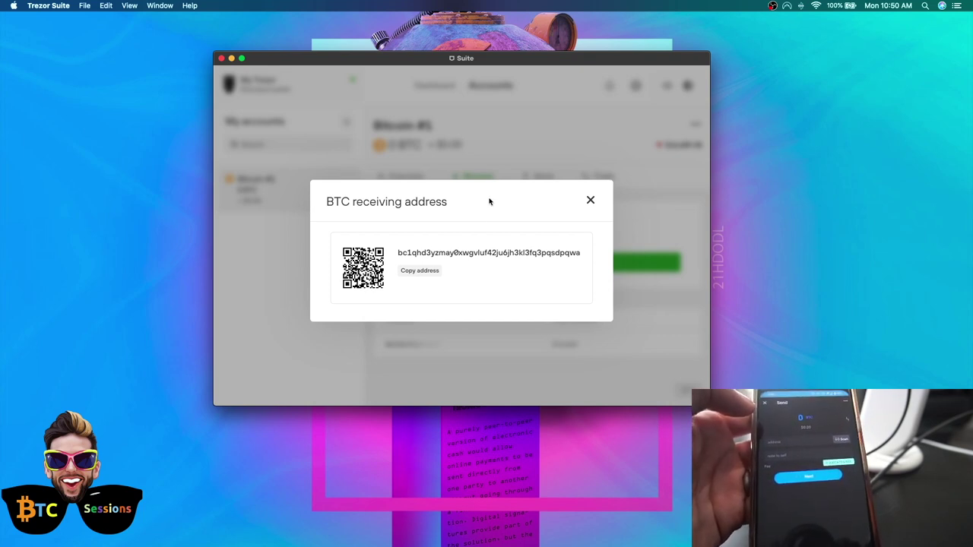
# Select the old address, close its view, and reveal a newer full receiving address on the Trezor.
pyautogui.doubleClick(465, 254)
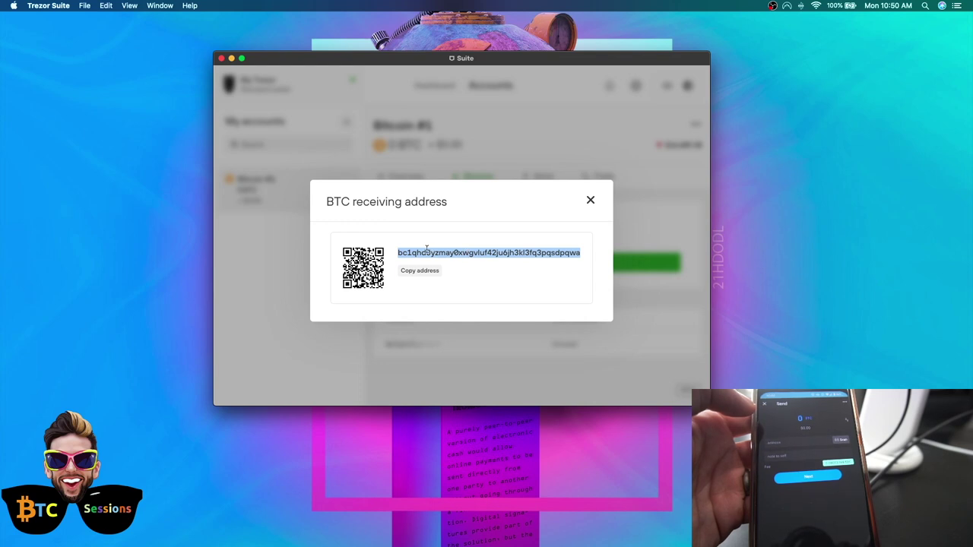
pyautogui.click(428, 237)
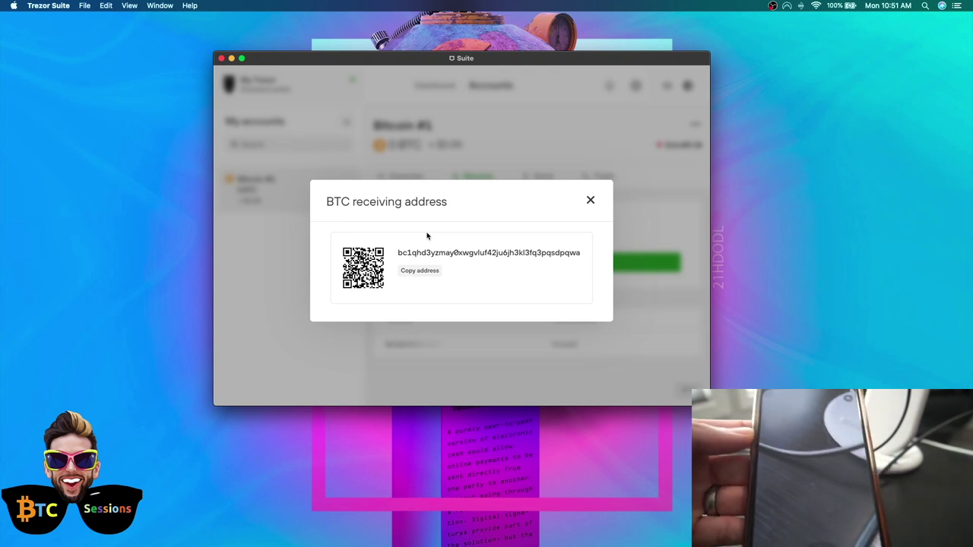
pyautogui.click(591, 201)
pyautogui.click(590, 272)
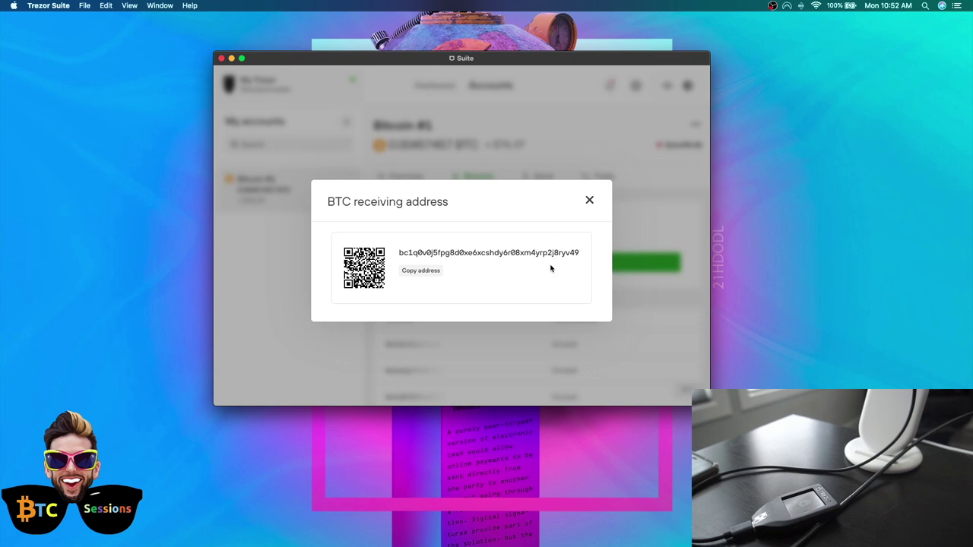
# Close the BTC address dialog, returning to the Receive tab showing 0.00457457 BTC ≈ $76.37.
pyautogui.click(589, 201)
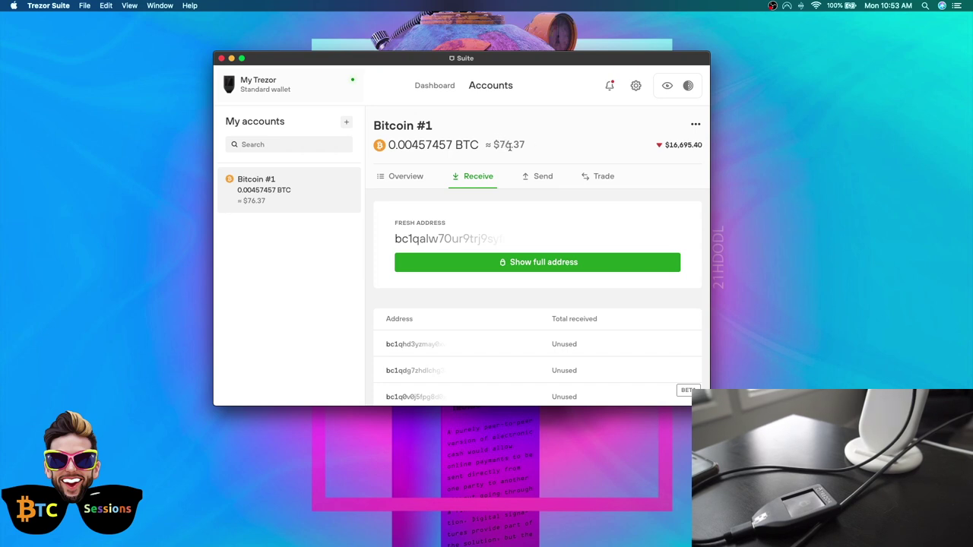
# Change the fiat display currency to CAD in Settings, then view Bitcoin #1 at CA$99.92.
pyautogui.click(635, 87)
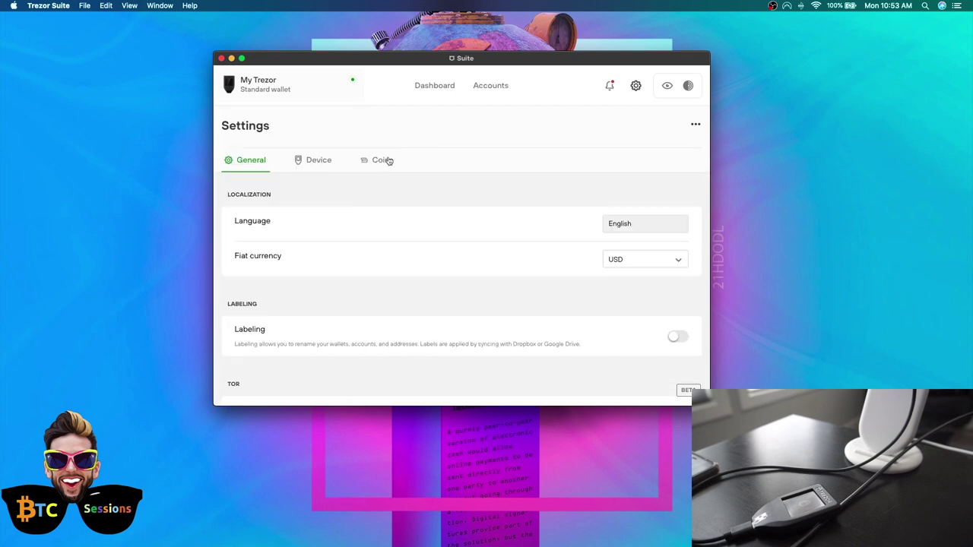
pyautogui.scroll(-2, 393, 206)
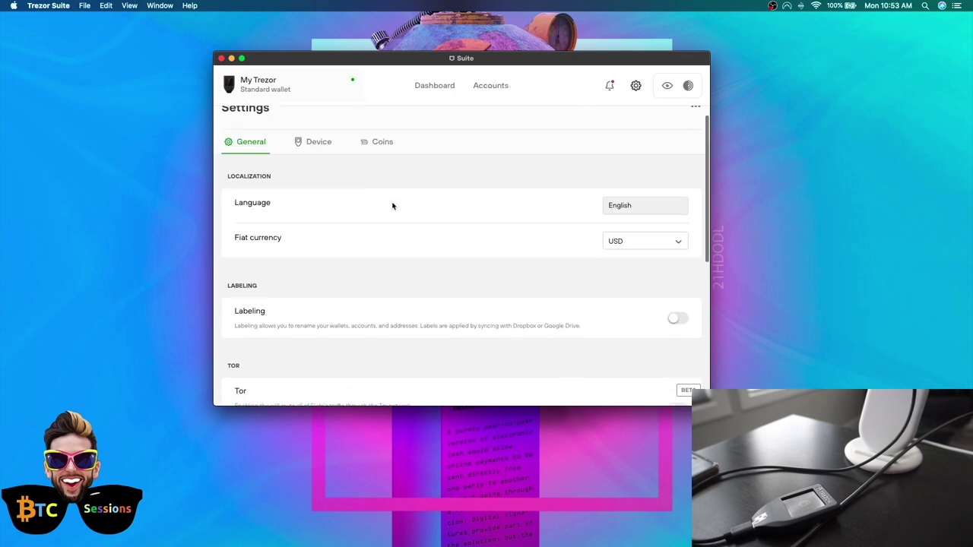
pyautogui.click(649, 231)
pyautogui.scroll(-3, 620, 350)
pyautogui.click(616, 336)
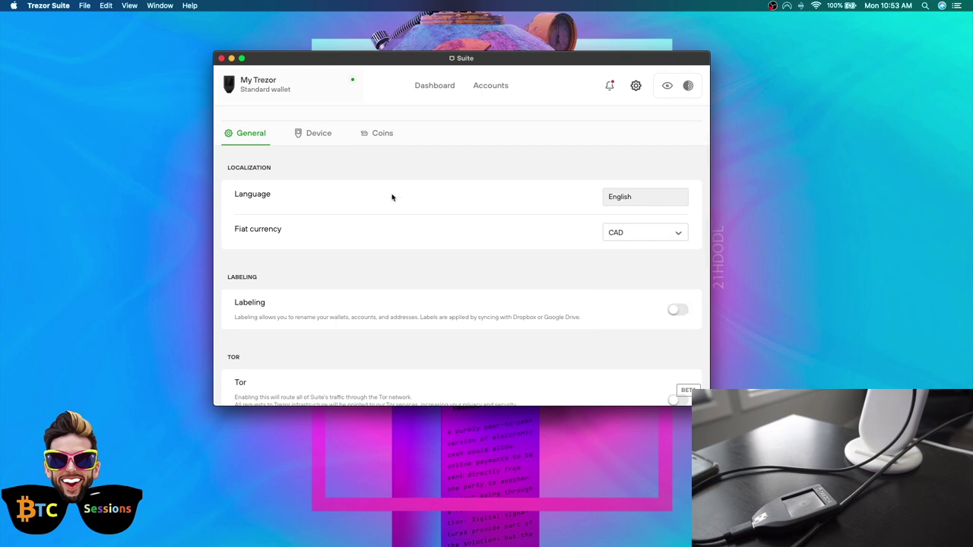
pyautogui.click(492, 88)
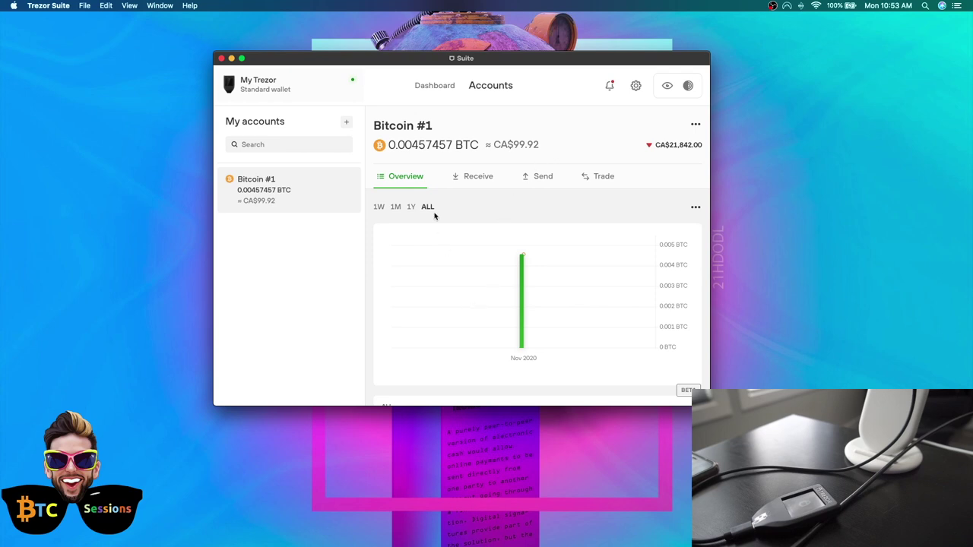
# Compare the Bitcoin #1 chart over 1W, 1M and 1Y, ending on one week.
pyautogui.moveTo(527, 298)
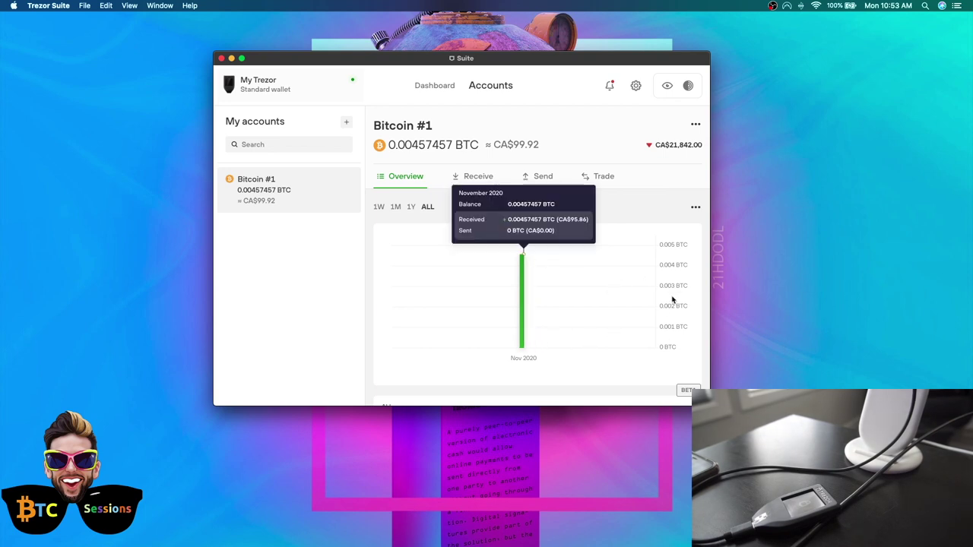
pyautogui.click(378, 208)
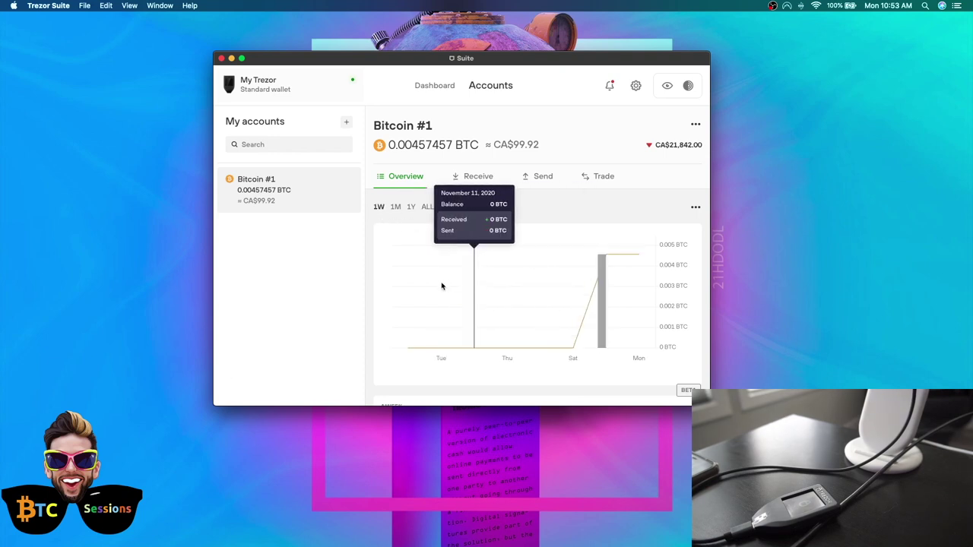
pyautogui.click(396, 208)
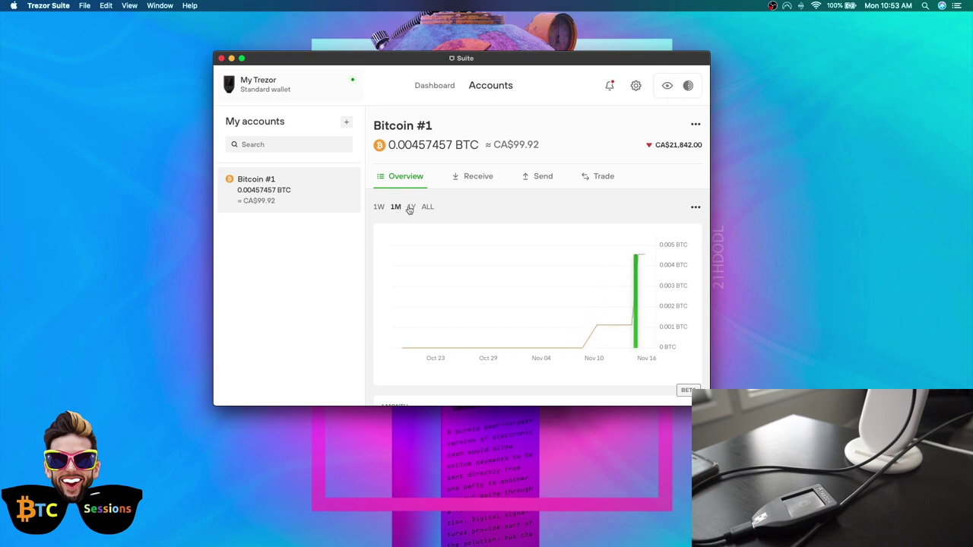
pyautogui.click(410, 208)
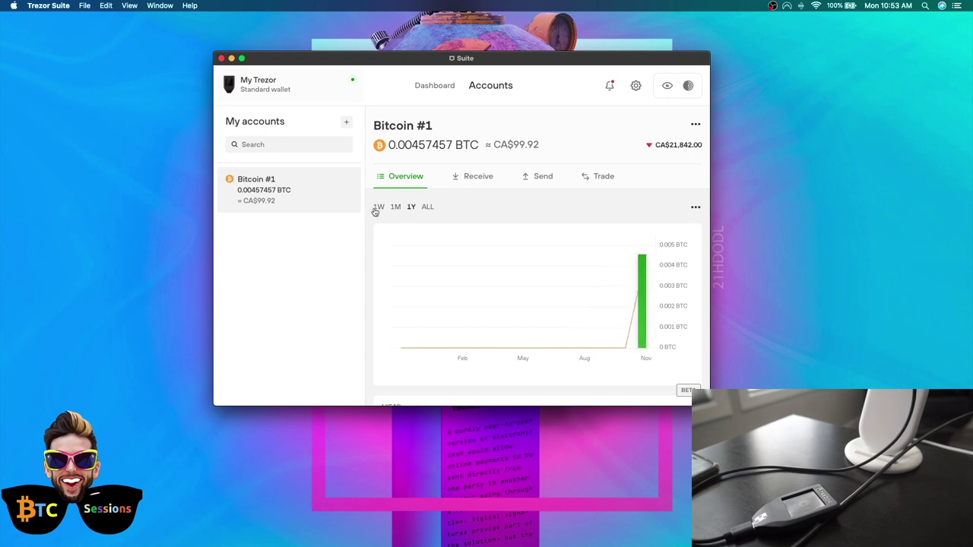
pyautogui.click(376, 209)
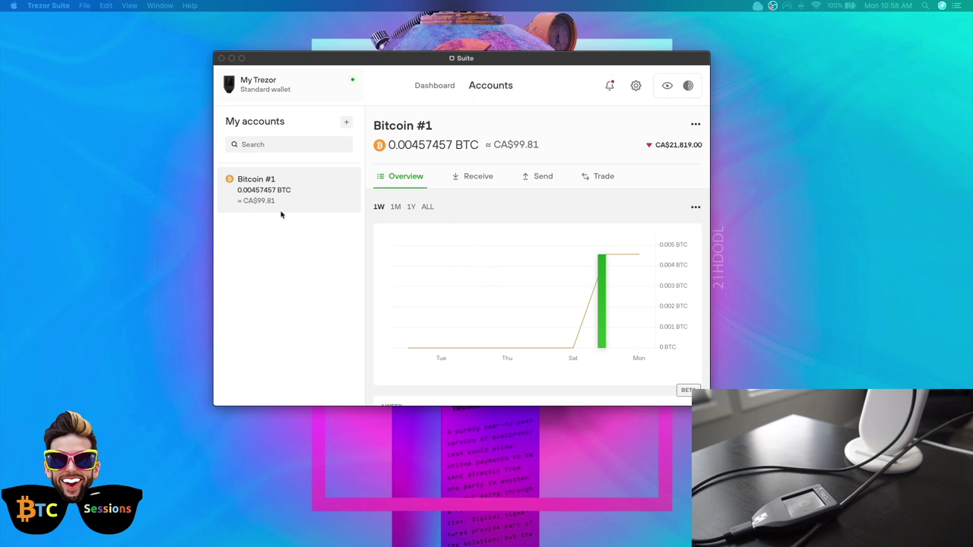
# Refocus the Suite window and bring up the empty Bitcoin #1 Send form.
pyautogui.click(250, 191)
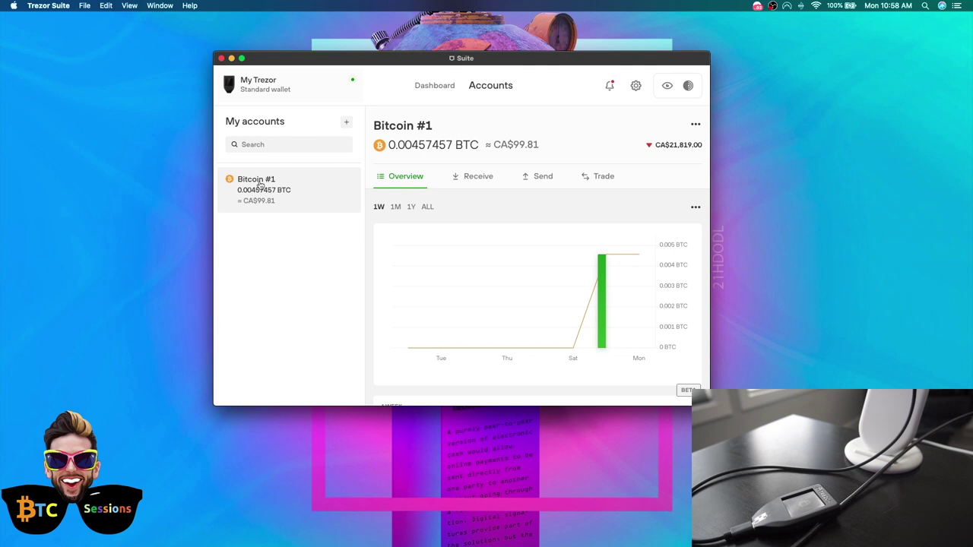
pyautogui.moveTo(419, 123)
pyautogui.click(536, 179)
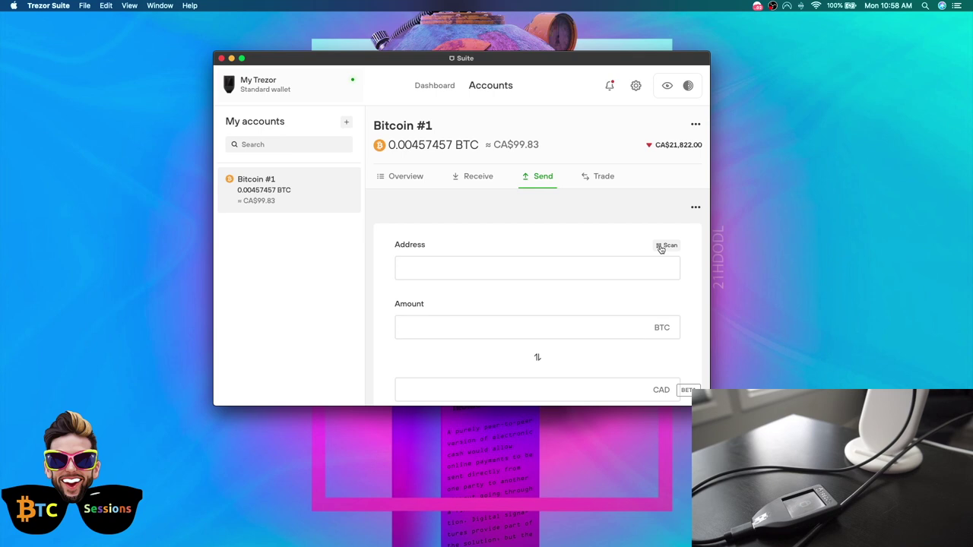
# Scan the recipient's address from its QR code and fill in the maximum 0.00448345 BTC.
pyautogui.click(666, 246)
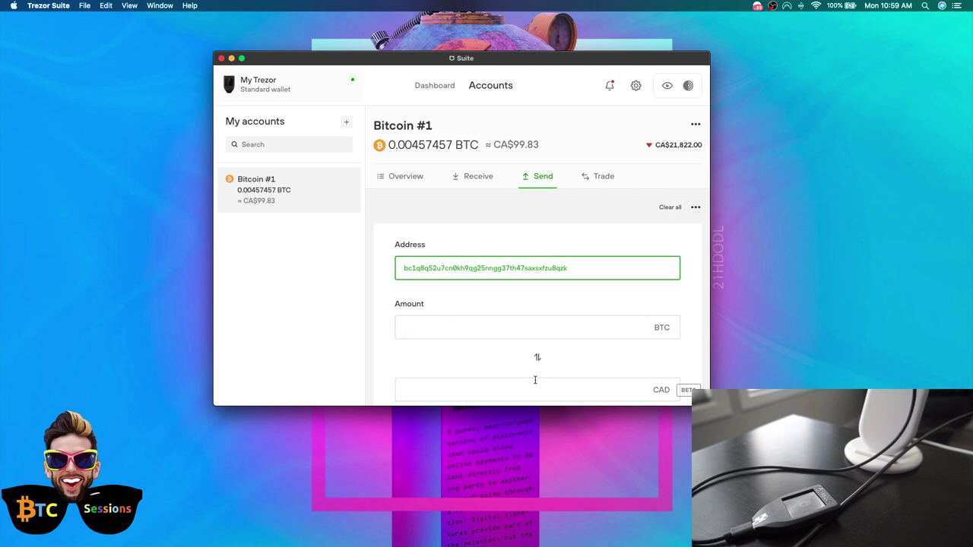
pyautogui.scroll(-3, 393, 368)
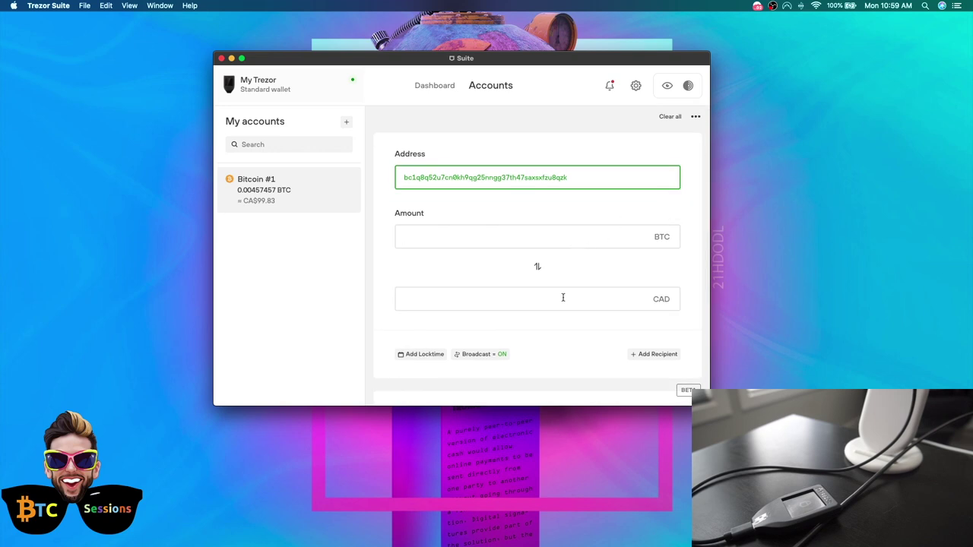
pyautogui.moveTo(560, 237)
pyautogui.click(661, 215)
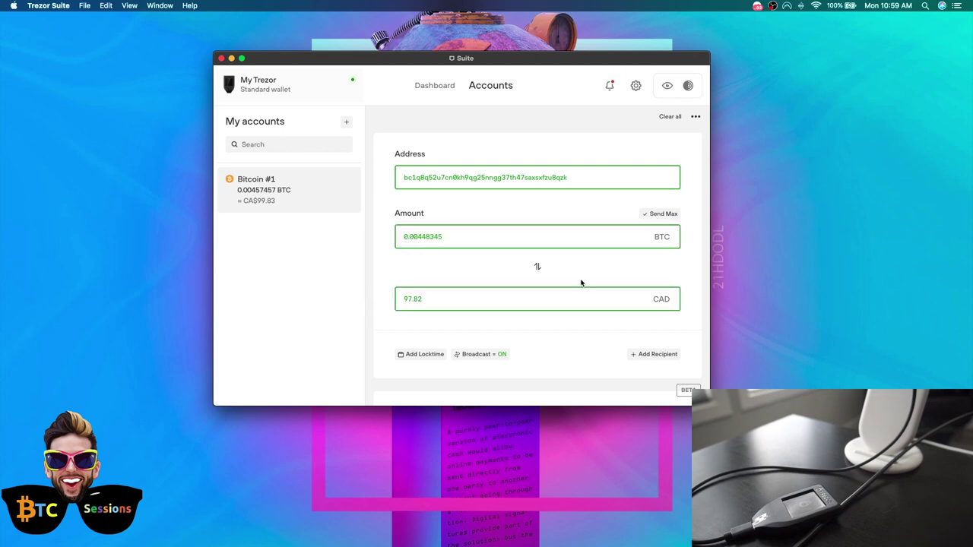
pyautogui.scroll(3, 367, 277)
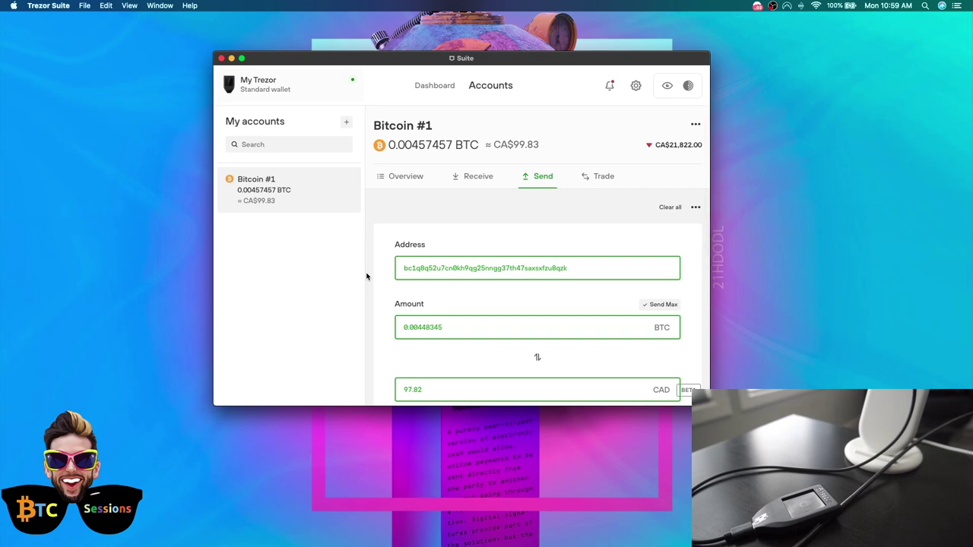
pyautogui.scroll(-3, 365, 276)
pyautogui.scroll(3, 365, 276)
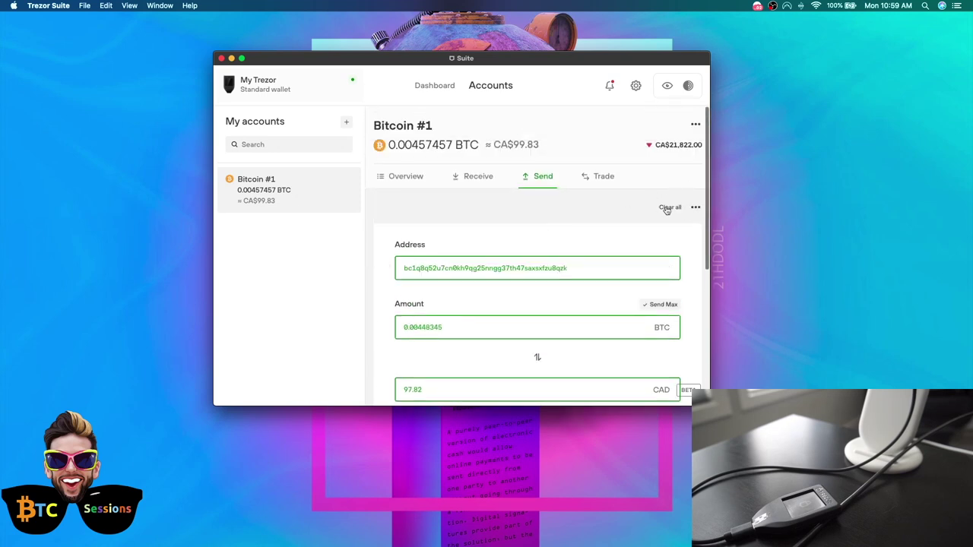
pyautogui.click(696, 208)
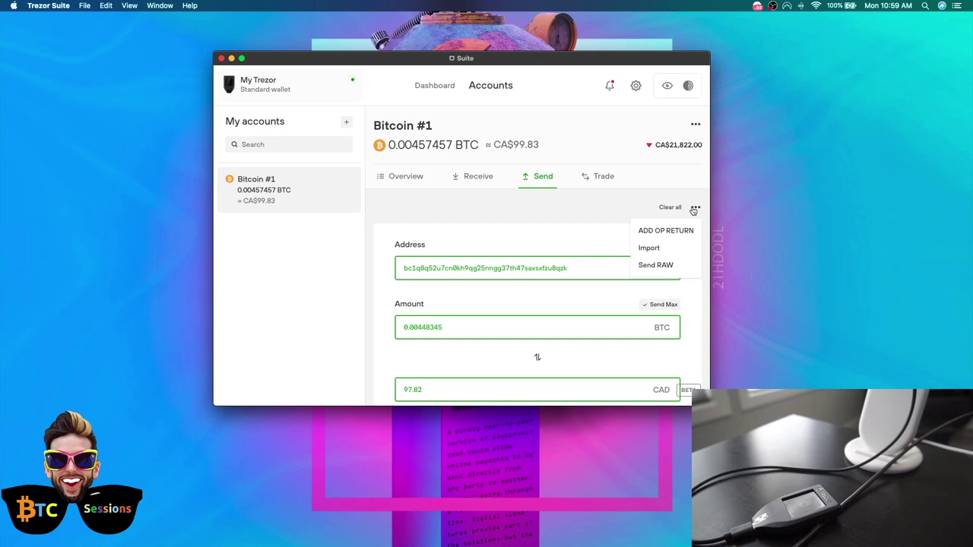
pyautogui.click(594, 238)
pyautogui.scroll(-5, 613, 238)
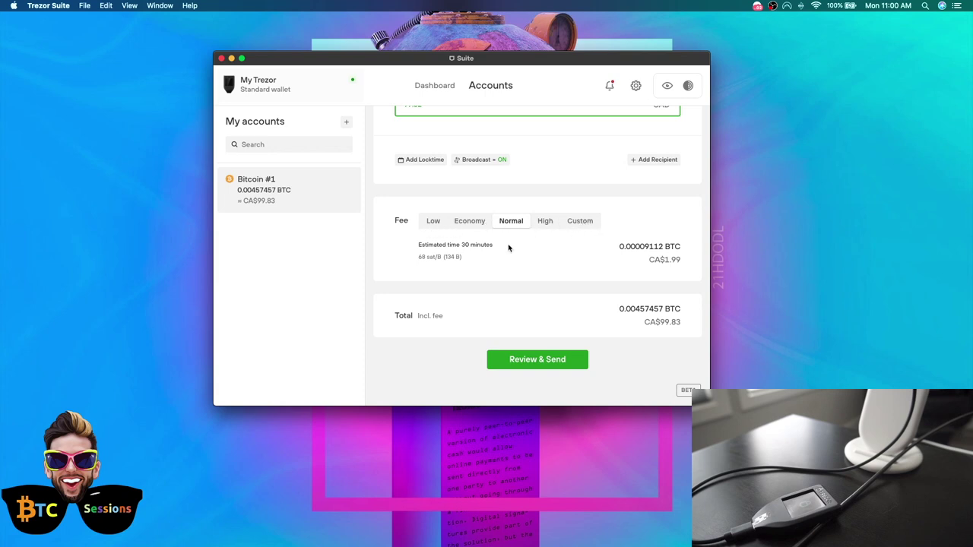
# Compare Economy, Normal and High fees, settling on Economy at 0.00000402 BTC.
pyautogui.click(470, 224)
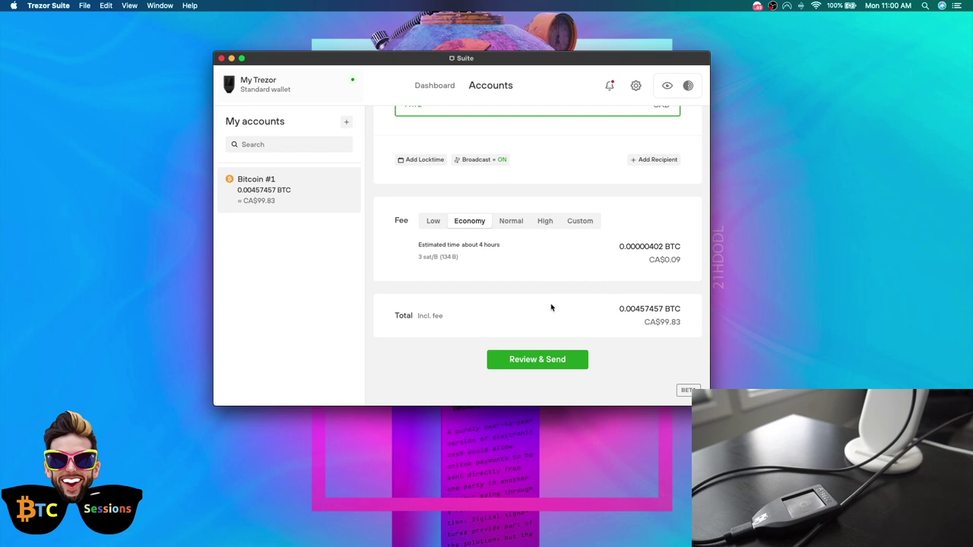
pyautogui.click(511, 224)
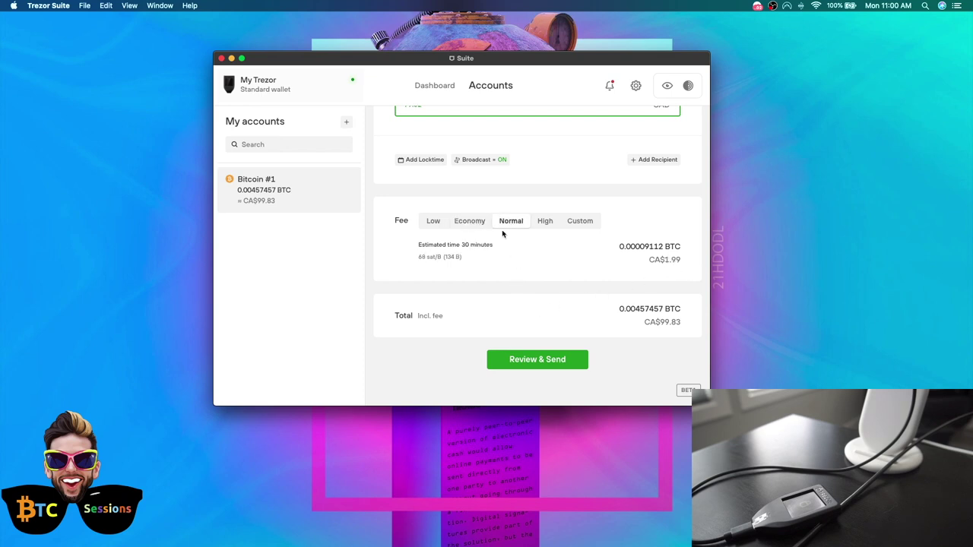
pyautogui.click(544, 224)
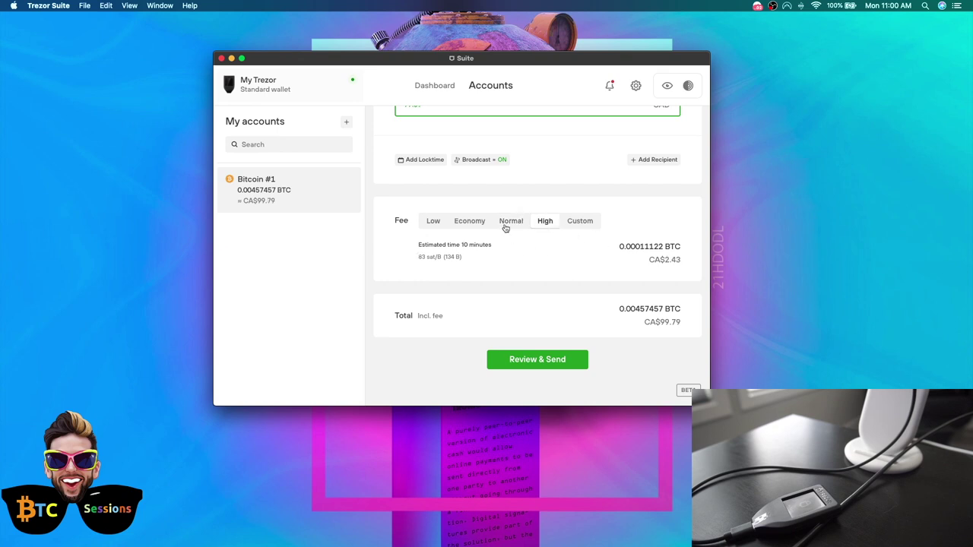
pyautogui.click(506, 225)
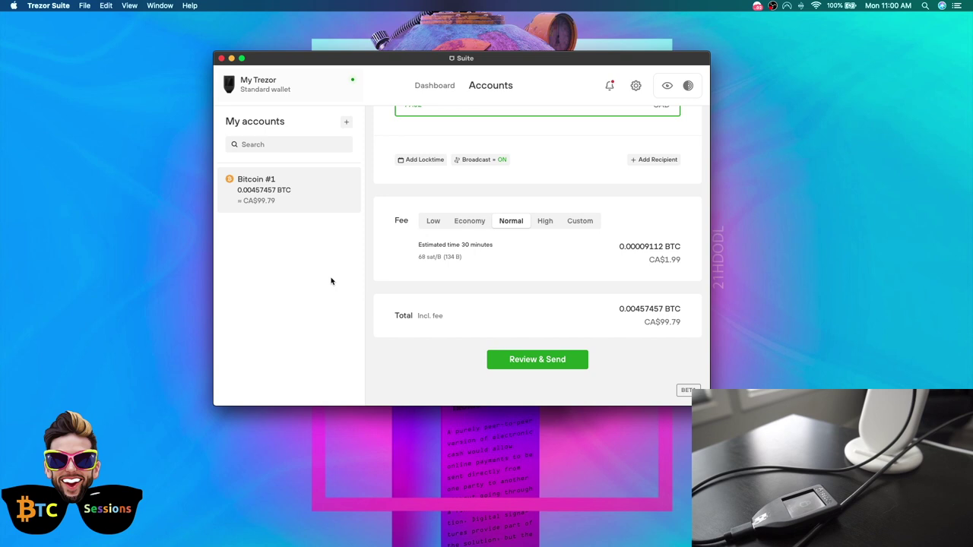
pyautogui.scroll(1, 651, 264)
pyautogui.scroll(-1, 651, 264)
pyautogui.click(469, 222)
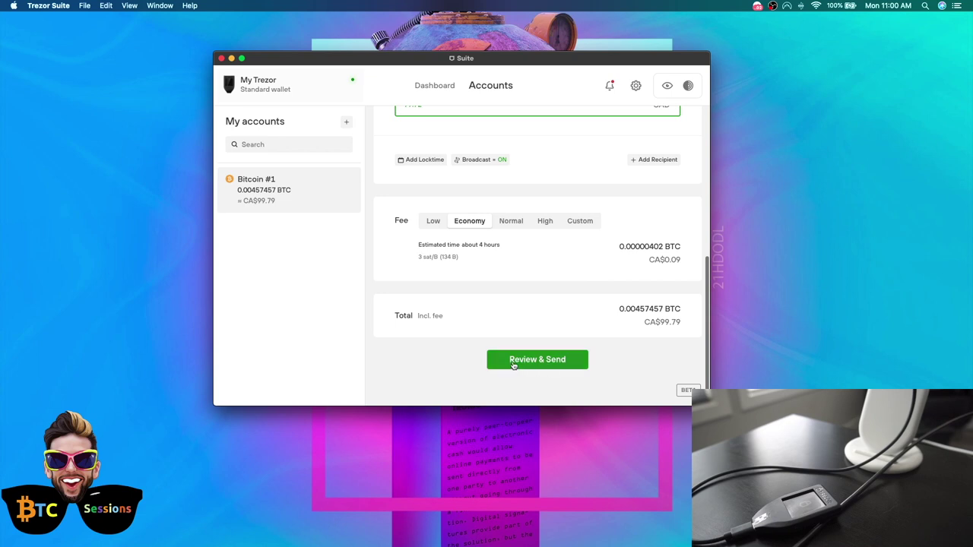
# Review the 0.00457055 BTC payment, confirm it on the Trezor, and broadcast it.
pyautogui.click(535, 361)
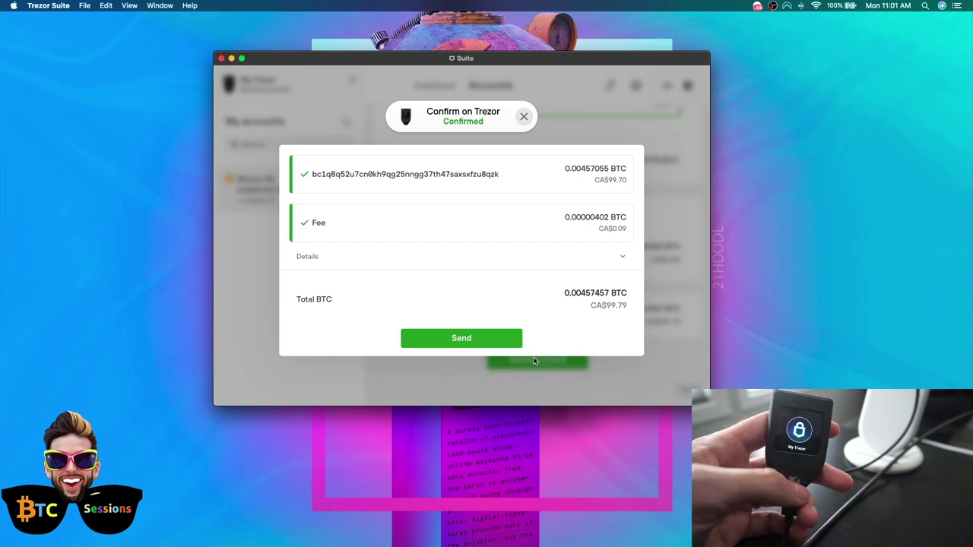
pyautogui.click(469, 345)
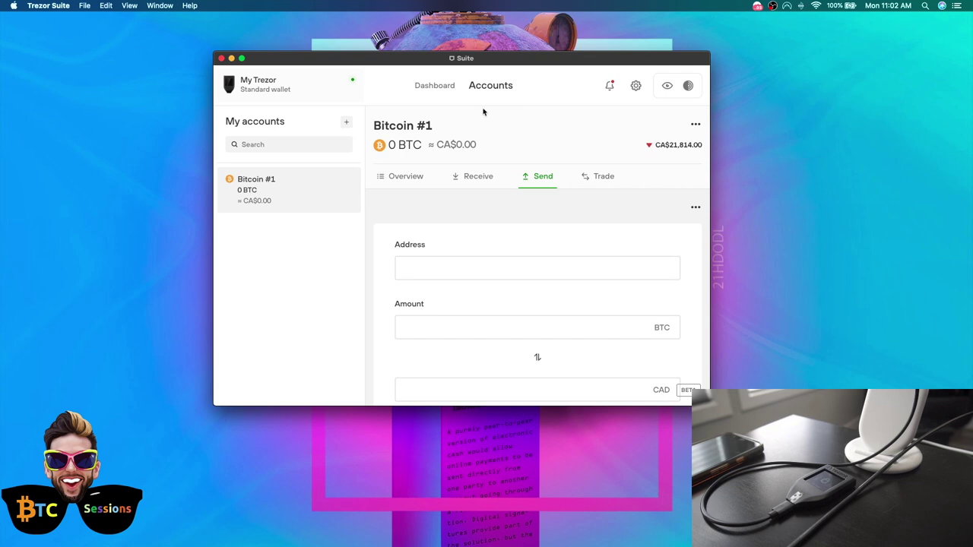
# On the Dashboard, toggle discreet mode on and off, then view the notifications list.
pyautogui.click(420, 85)
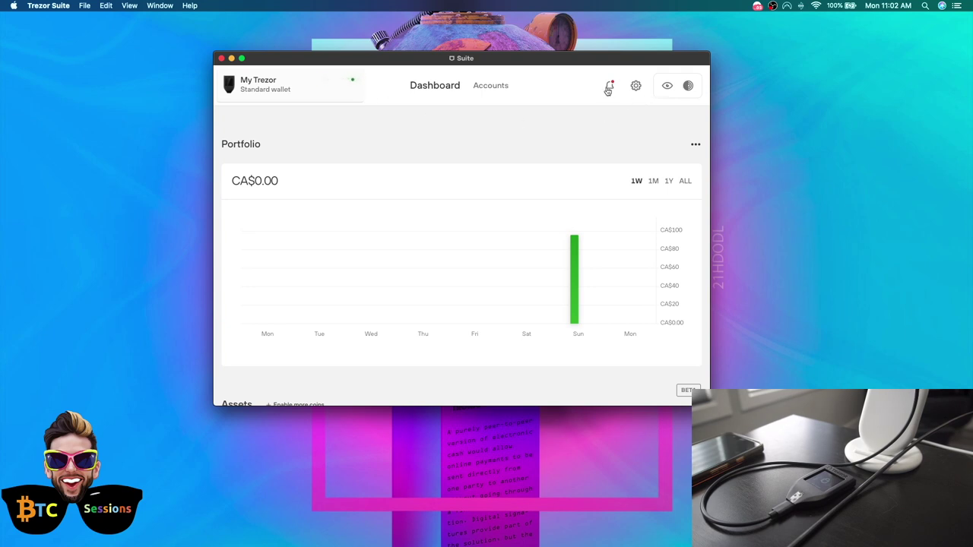
pyautogui.click(669, 87)
pyautogui.click(668, 86)
pyautogui.click(610, 85)
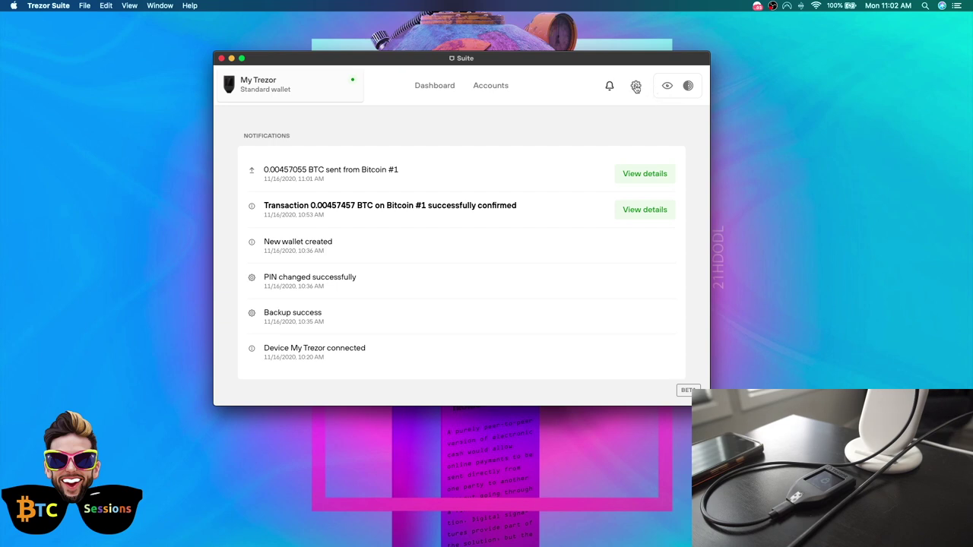
# Browse the General settings: English language, CAD currency, labeling off, version 20.11.2.
pyautogui.click(636, 86)
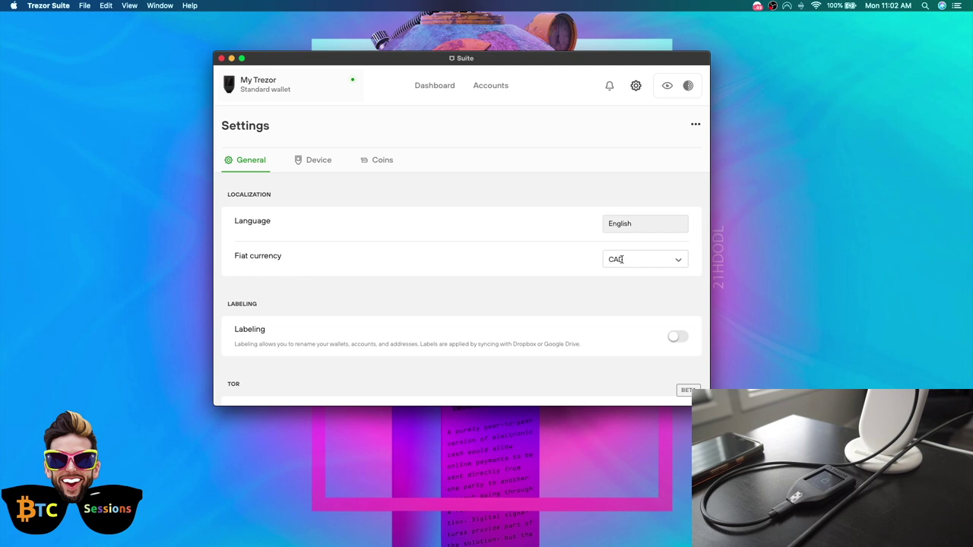
pyautogui.scroll(-3, 397, 270)
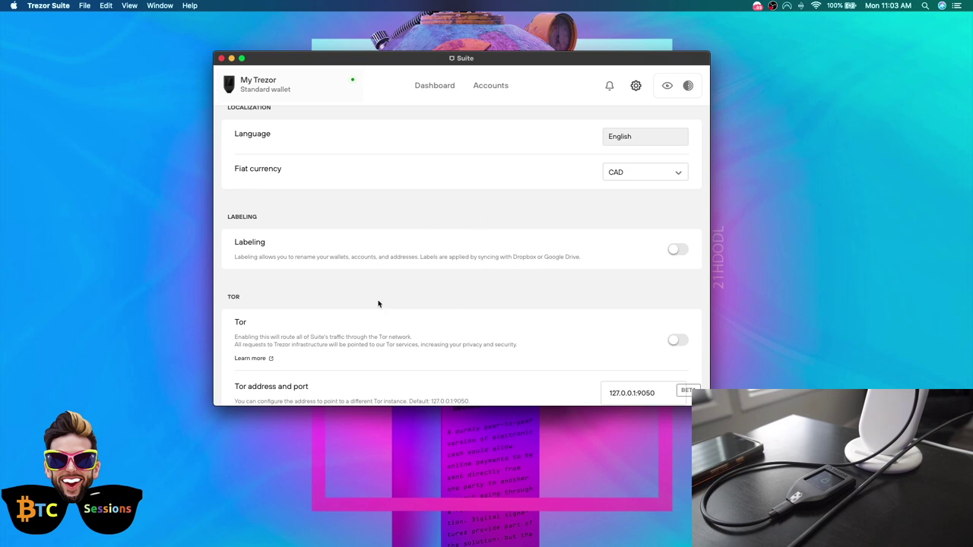
pyautogui.scroll(-3, 354, 294)
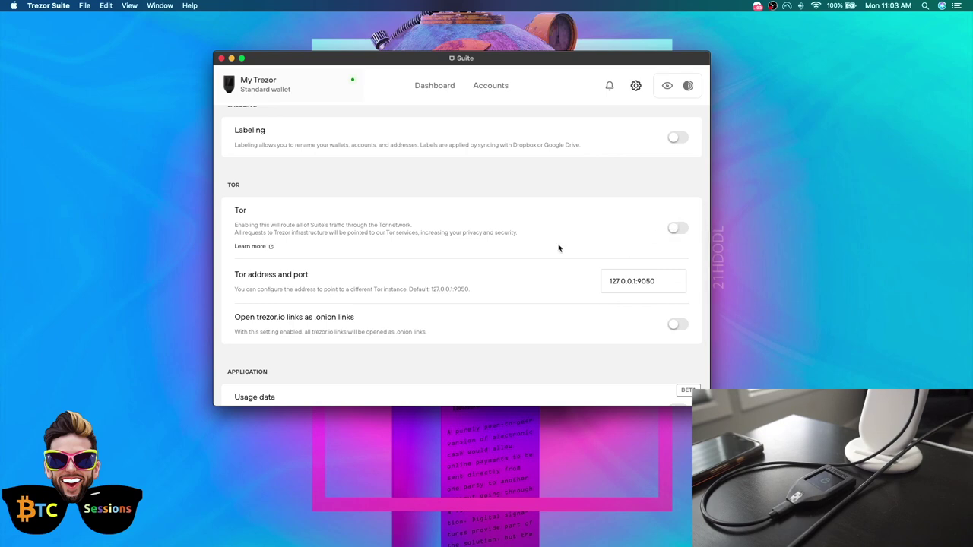
pyautogui.scroll(-1, 559, 248)
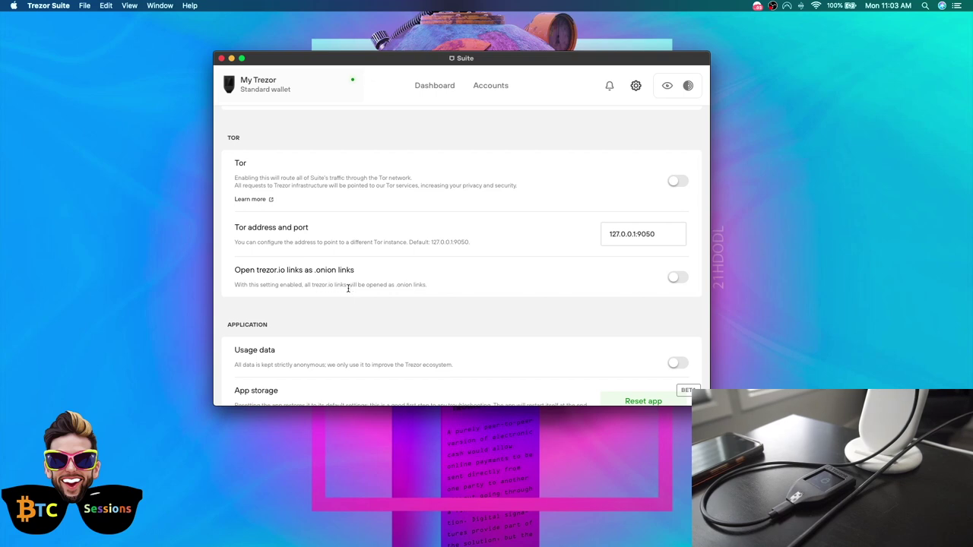
pyautogui.scroll(-3, 348, 288)
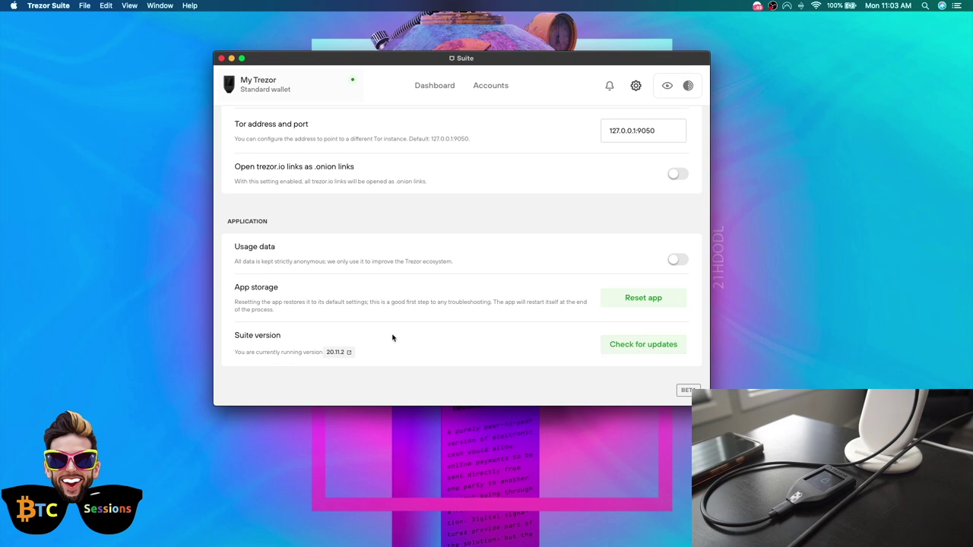
pyautogui.scroll(10, 429, 299)
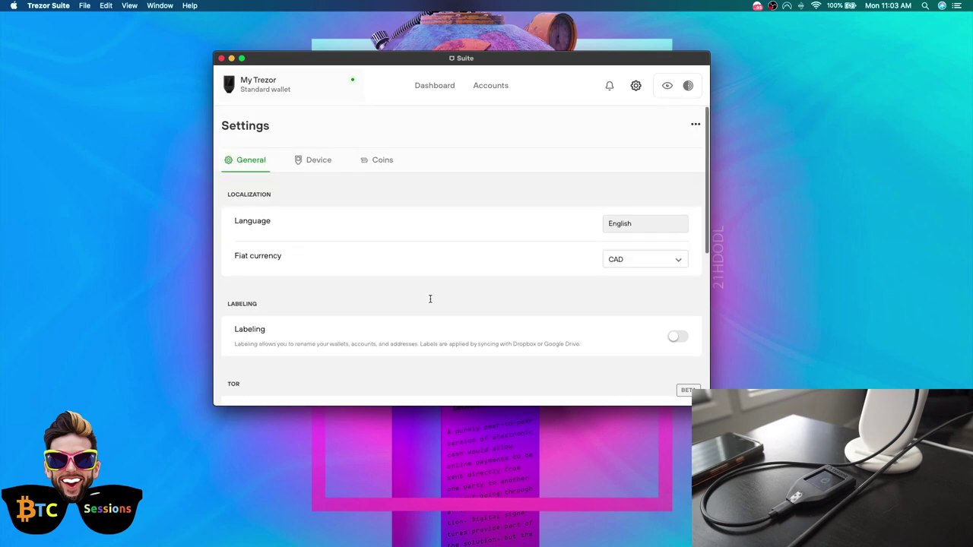
# Scroll the Device settings to Security: firmware 2.3.4, PIN and passphrase enabled.
pyautogui.click(307, 166)
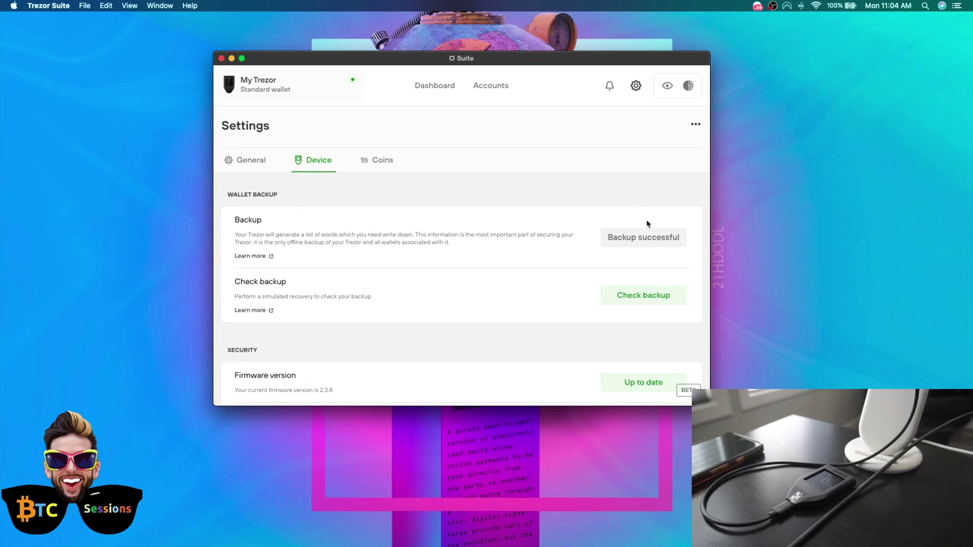
pyautogui.scroll(-2, 462, 257)
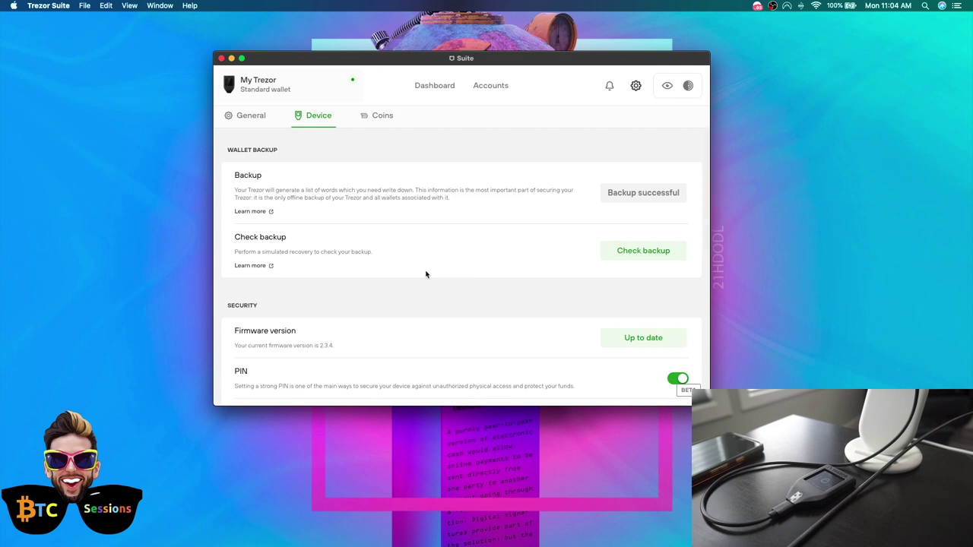
pyautogui.scroll(-1, 385, 265)
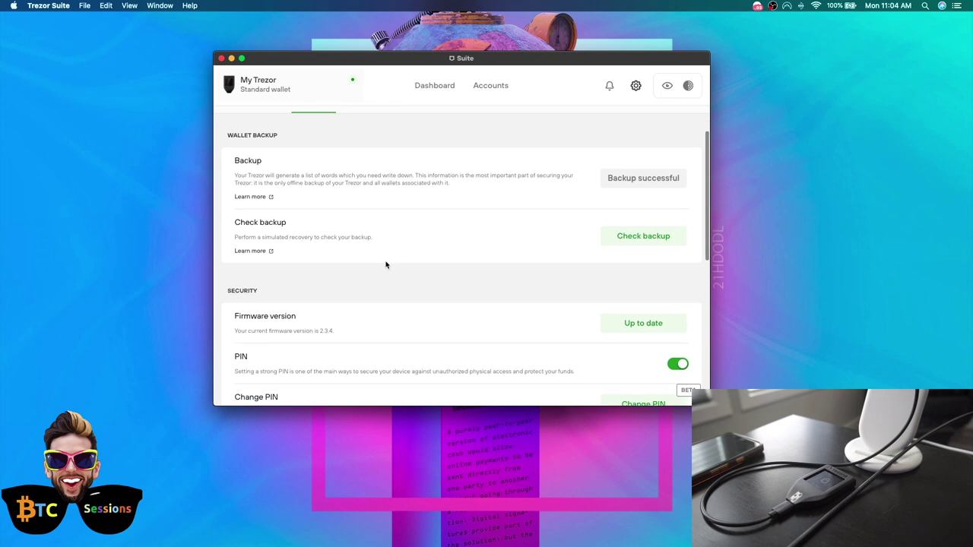
pyautogui.scroll(-5, 385, 265)
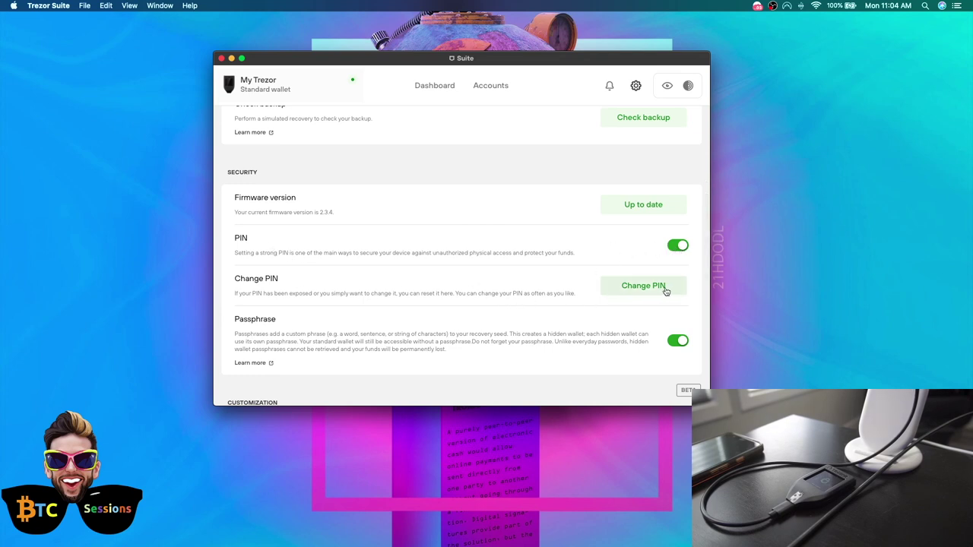
pyautogui.scroll(-3, 446, 285)
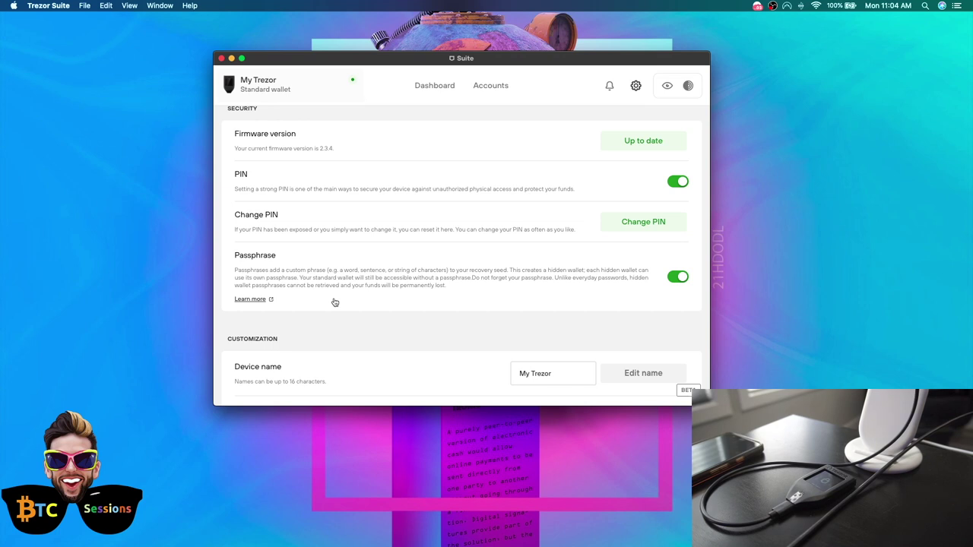
pyautogui.scroll(-1, 335, 303)
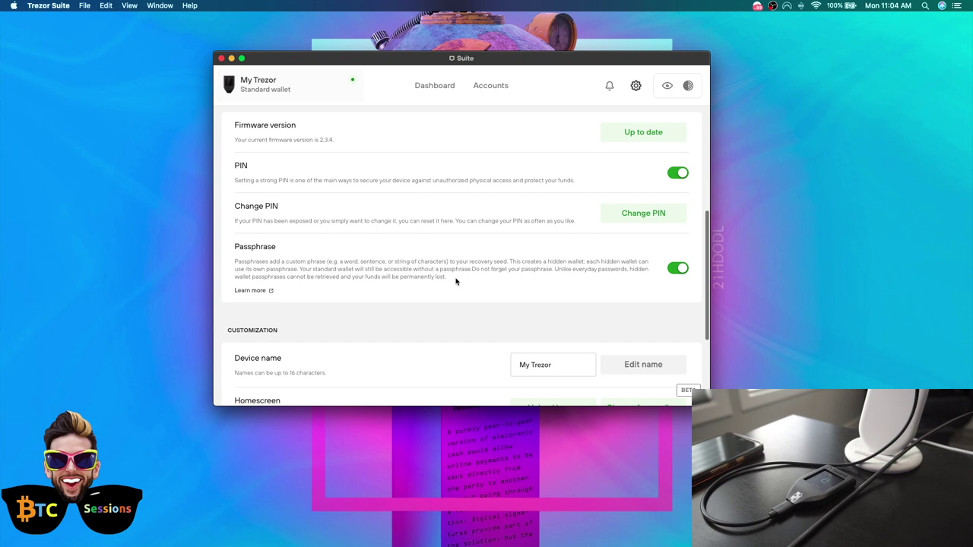
pyautogui.scroll(-5, 456, 282)
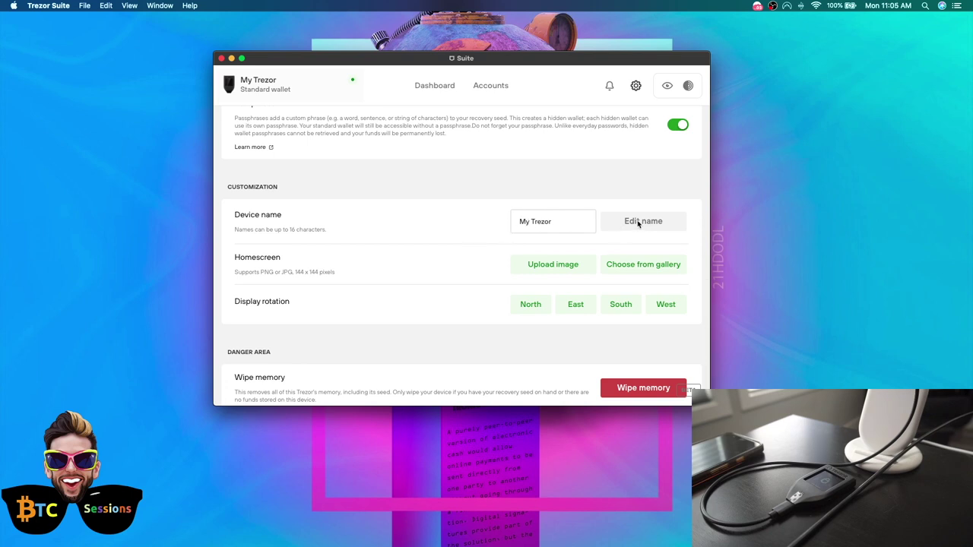
pyautogui.scroll(-2, 415, 235)
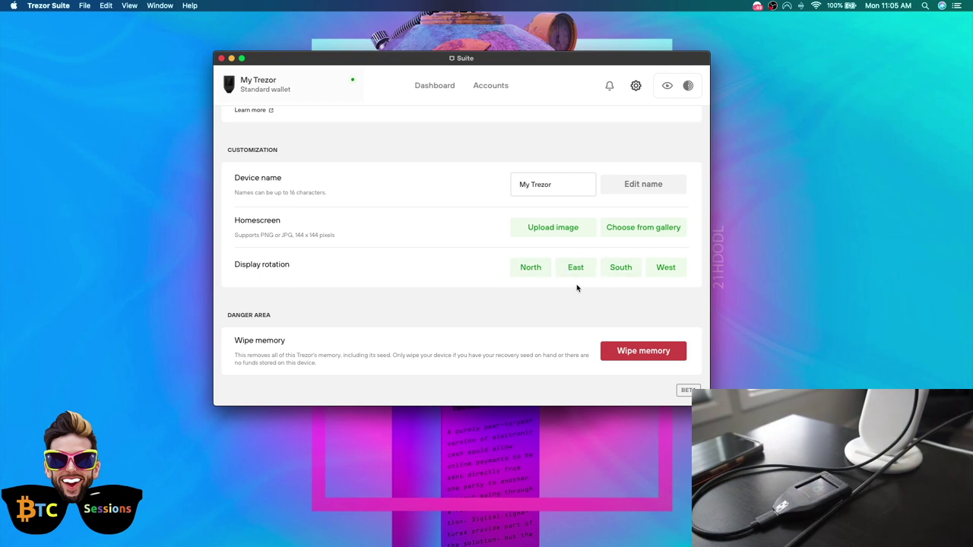
pyautogui.scroll(-1, 563, 321)
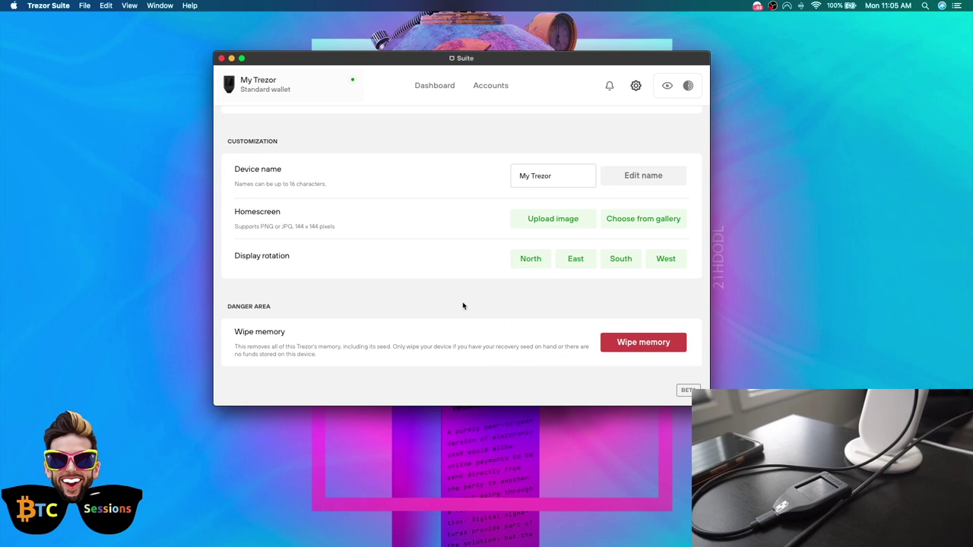
pyautogui.scroll(10, 463, 306)
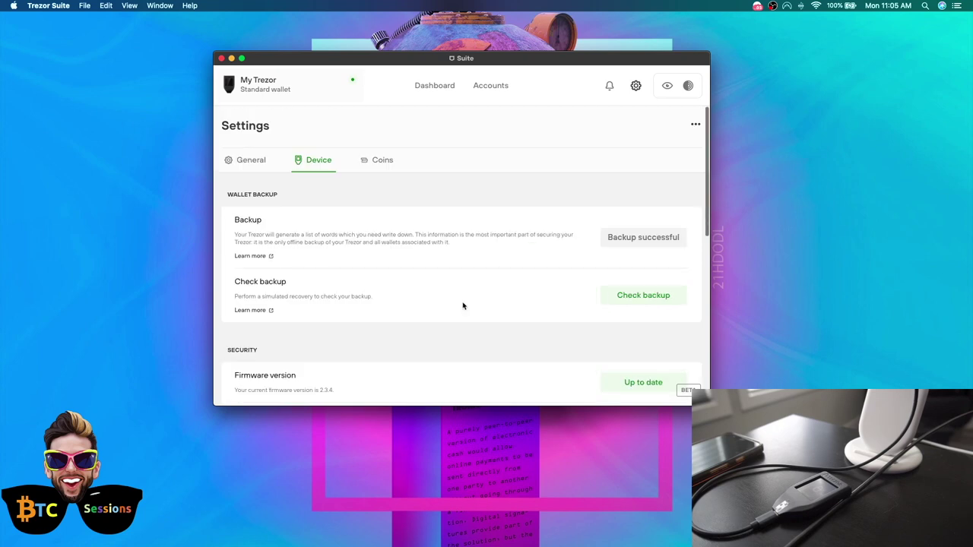
# In the Coins settings, toggle Litecoin on and back off, leaving only Bitcoin enabled.
pyautogui.click(391, 161)
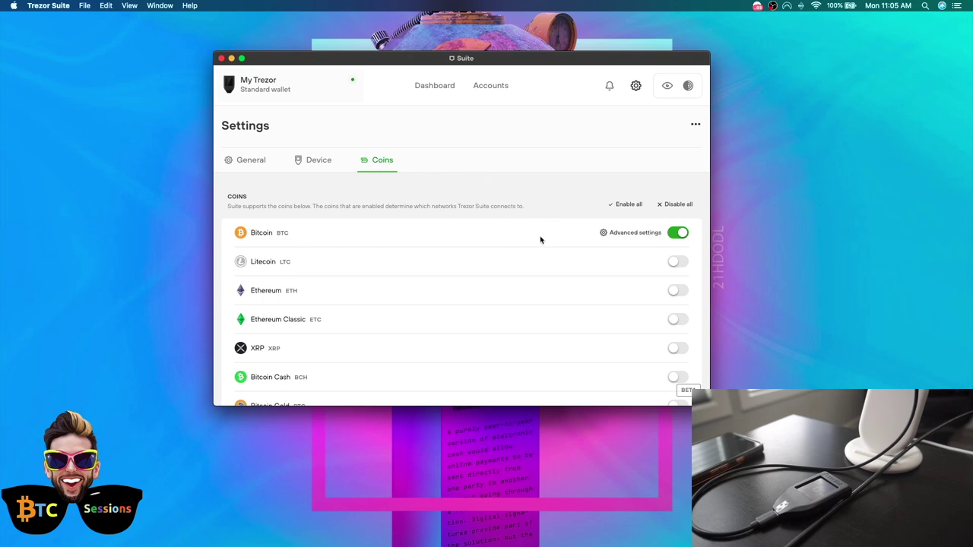
pyautogui.scroll(-3, 483, 277)
pyautogui.scroll(-8, 483, 277)
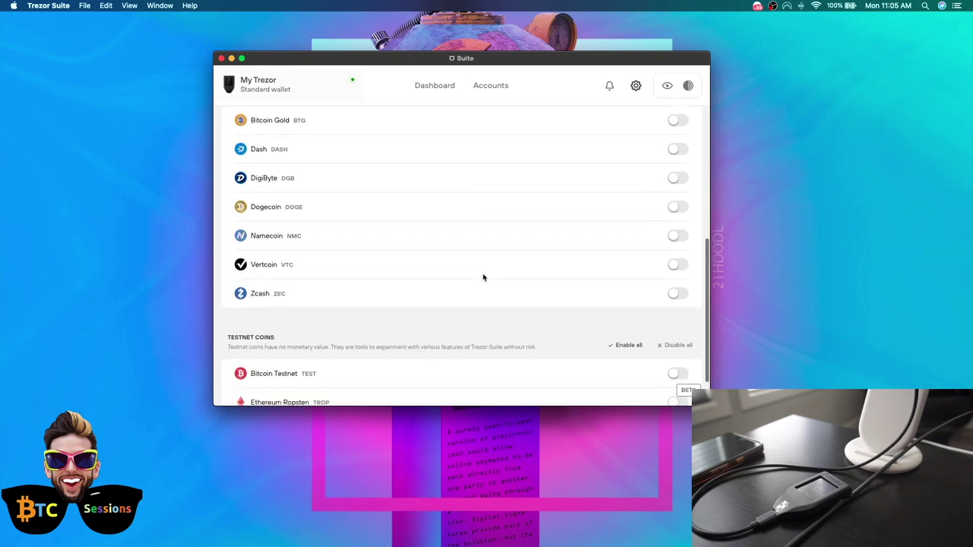
pyautogui.scroll(10, 482, 278)
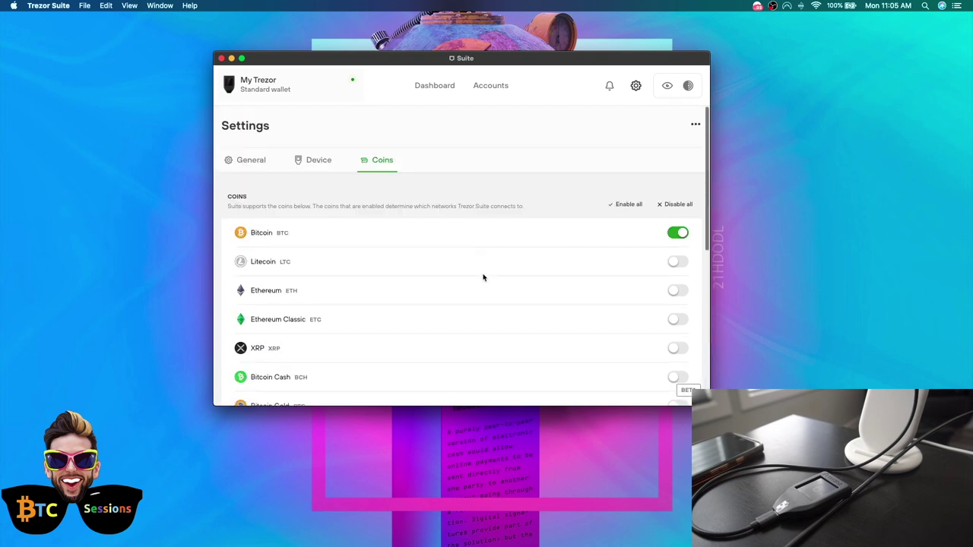
pyautogui.click(675, 263)
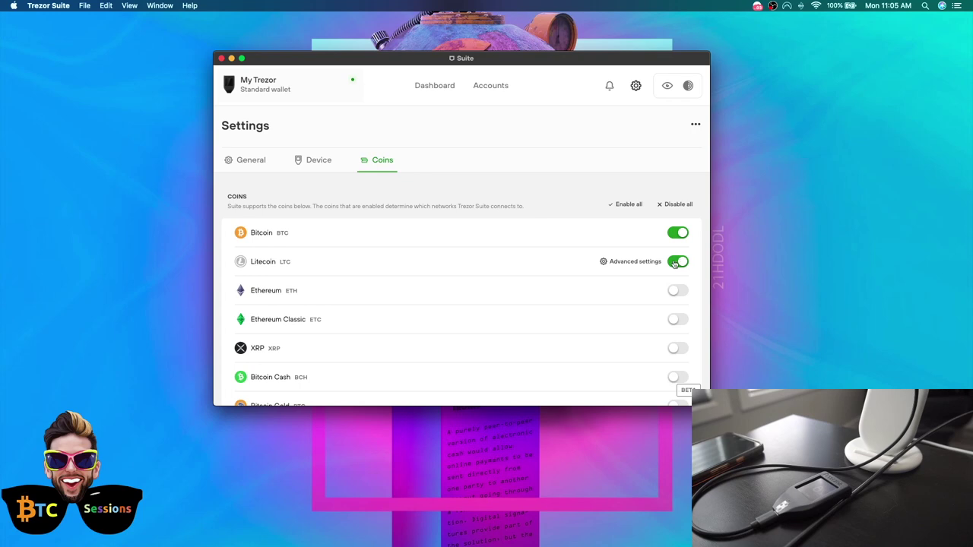
pyautogui.click(677, 263)
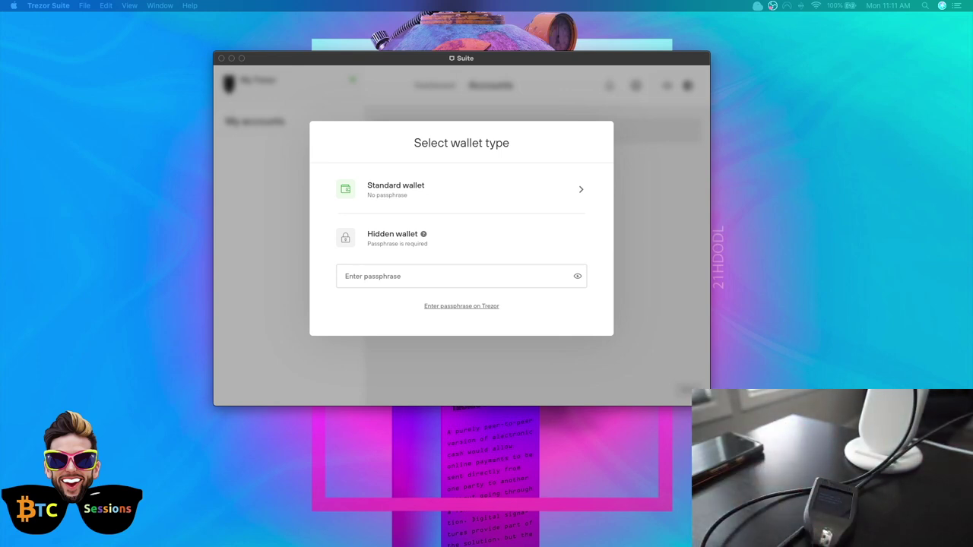
# Focus the Suite window and select the Hidden wallet's passphrase entry field.
pyautogui.click(376, 154)
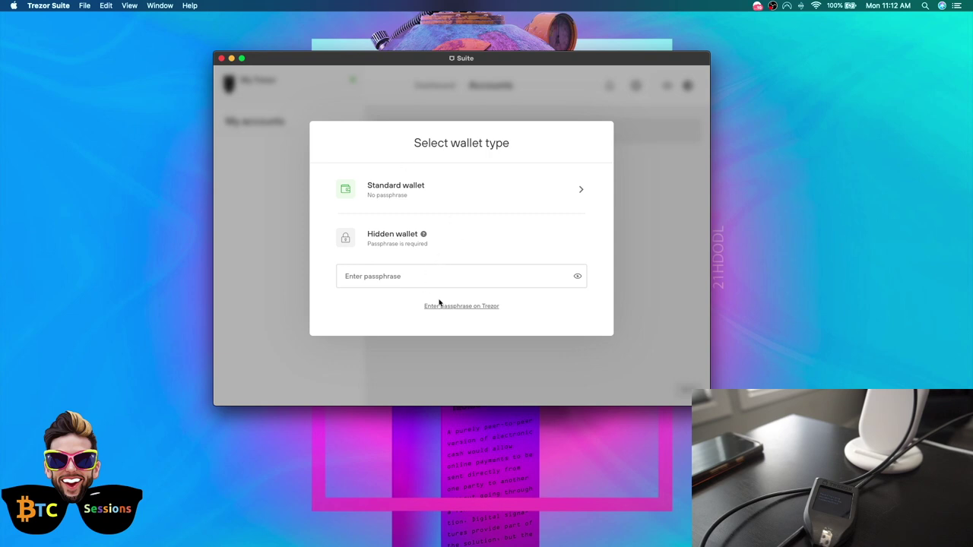
pyautogui.click(365, 277)
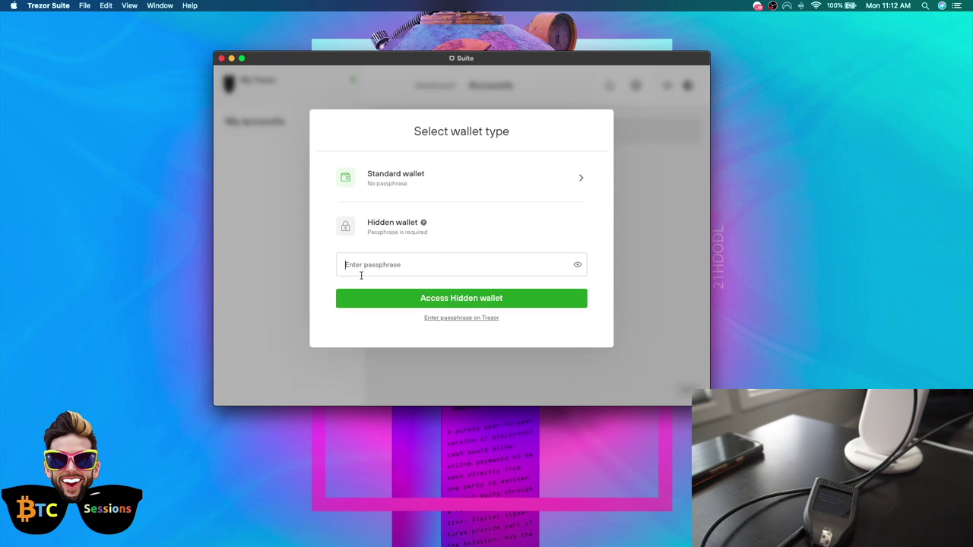
# Enter the passphrase on the Trezor device to load Hidden wallet #1 with its empty Bitcoin #1 account.
pyautogui.click(445, 318)
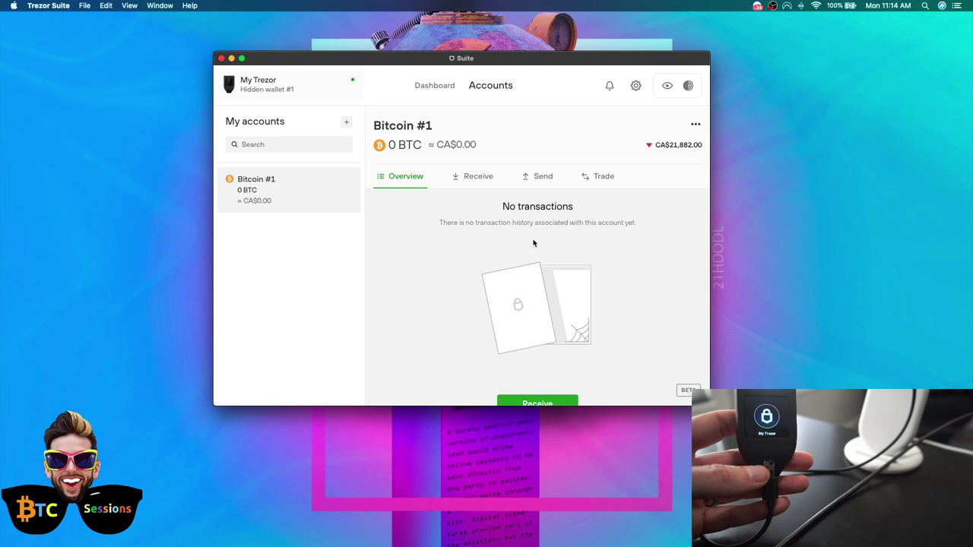
pyautogui.click(428, 87)
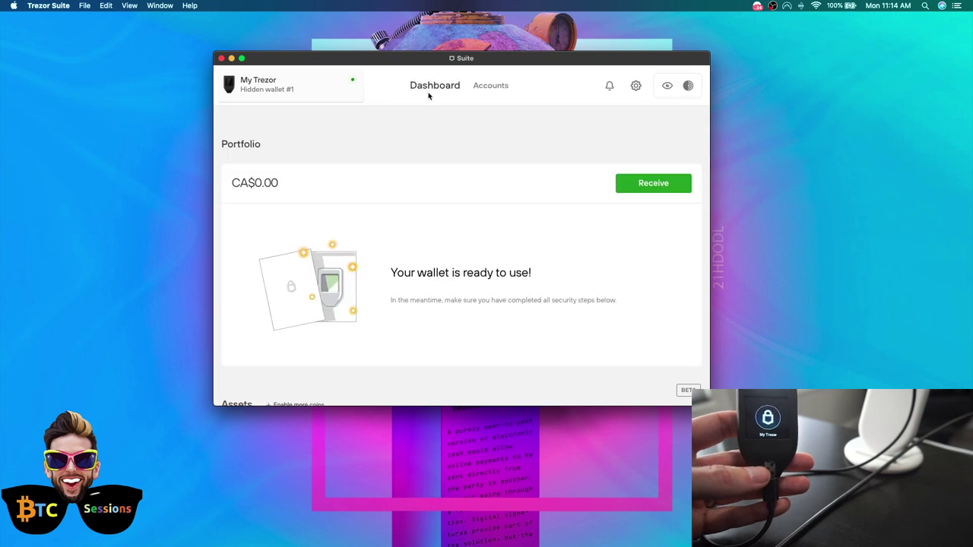
pyautogui.scroll(-5, 406, 163)
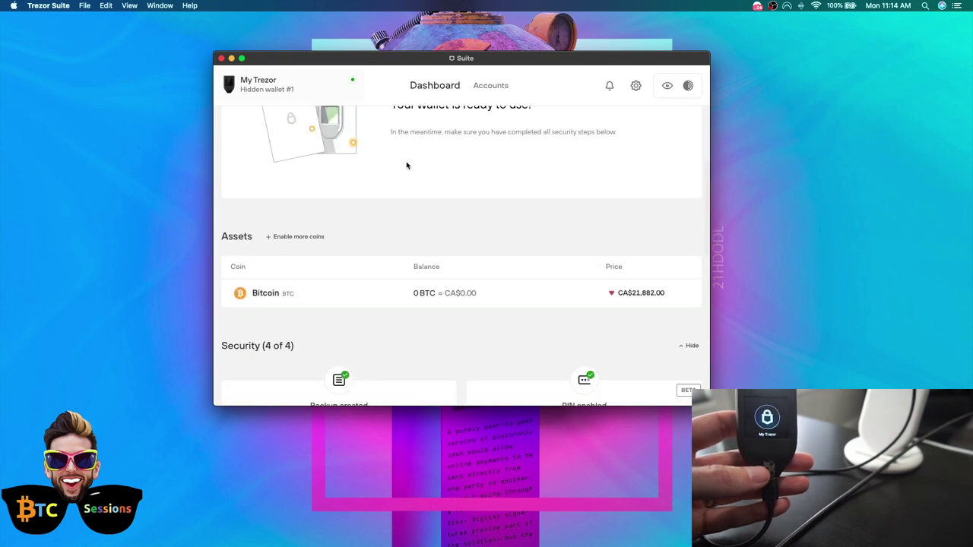
pyautogui.scroll(-2, 407, 165)
pyautogui.scroll(-3, 407, 165)
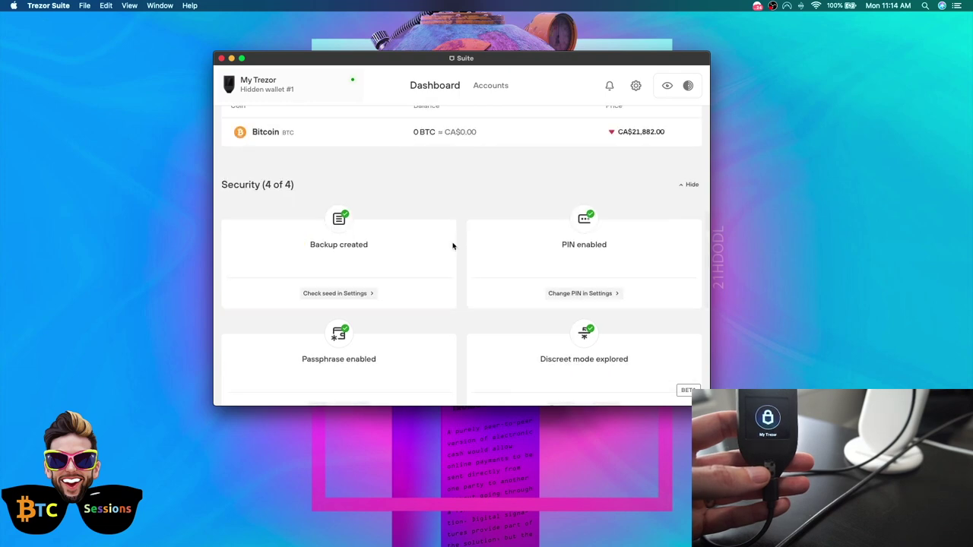
pyautogui.scroll(-10, 453, 245)
pyautogui.scroll(20, 452, 246)
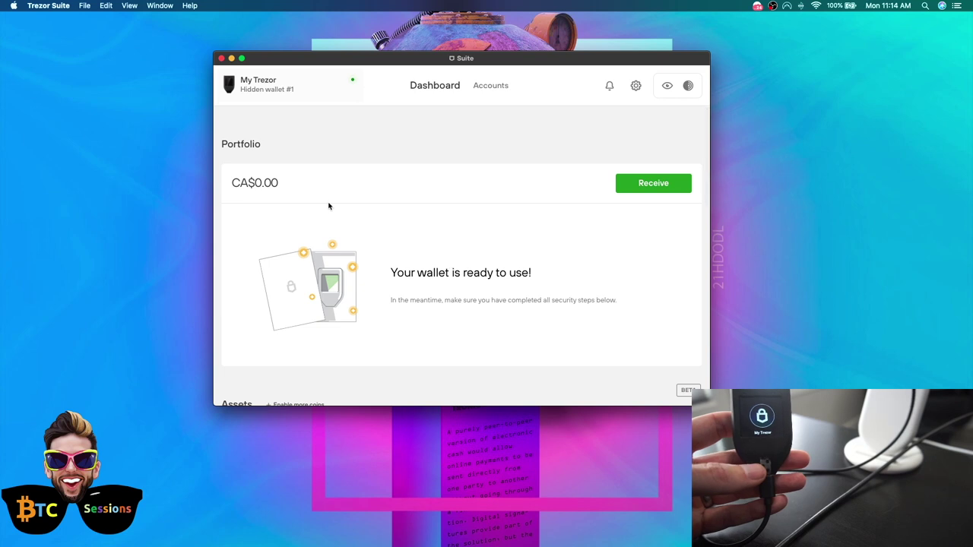
pyautogui.click(480, 88)
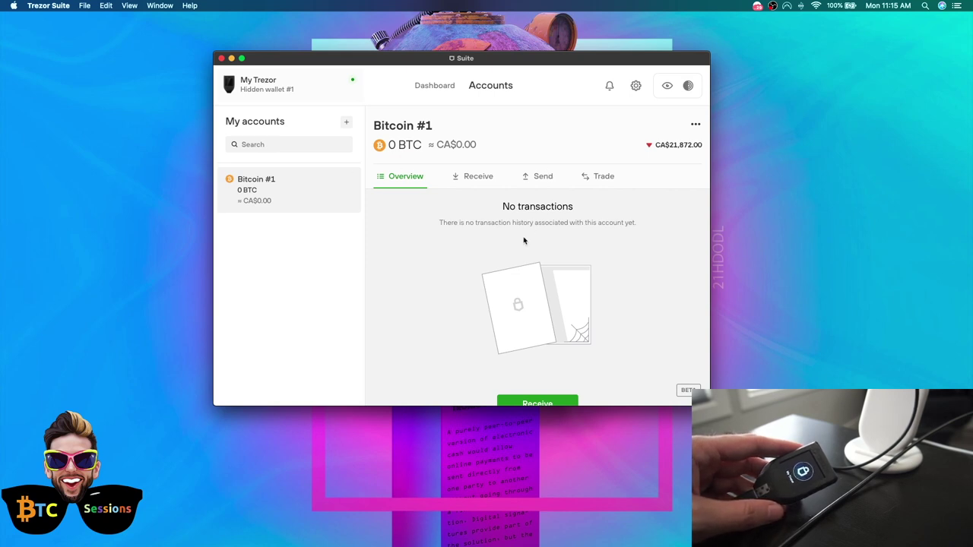
# Show Hidden wallet #1's Dashboard with its CA$0.00 portfolio marked ready to use.
pyautogui.scroll(-2, 521, 251)
pyautogui.scroll(2, 517, 250)
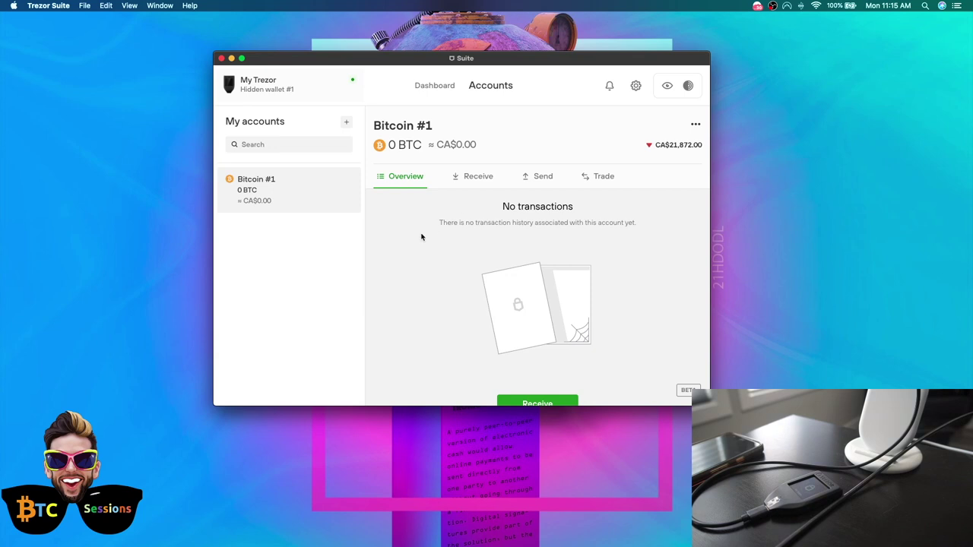
pyautogui.click(434, 87)
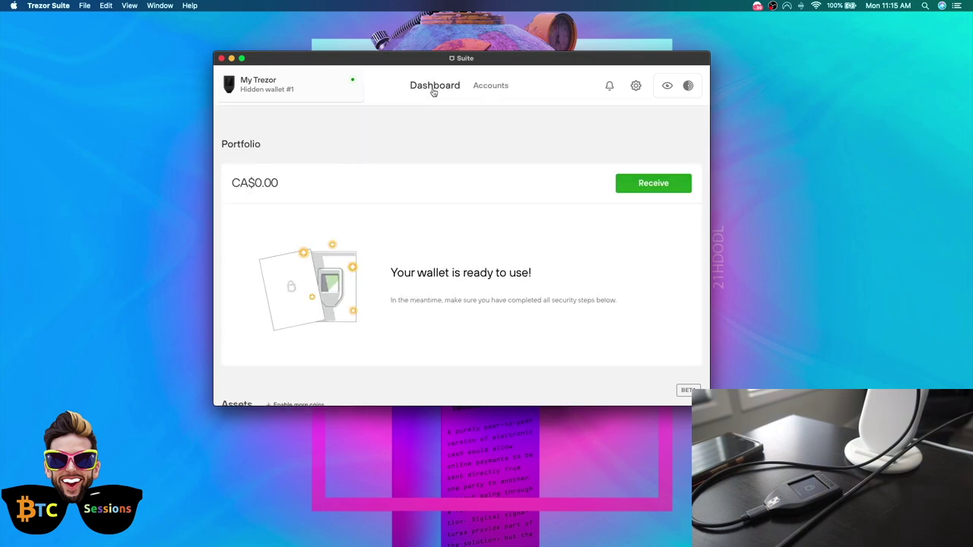